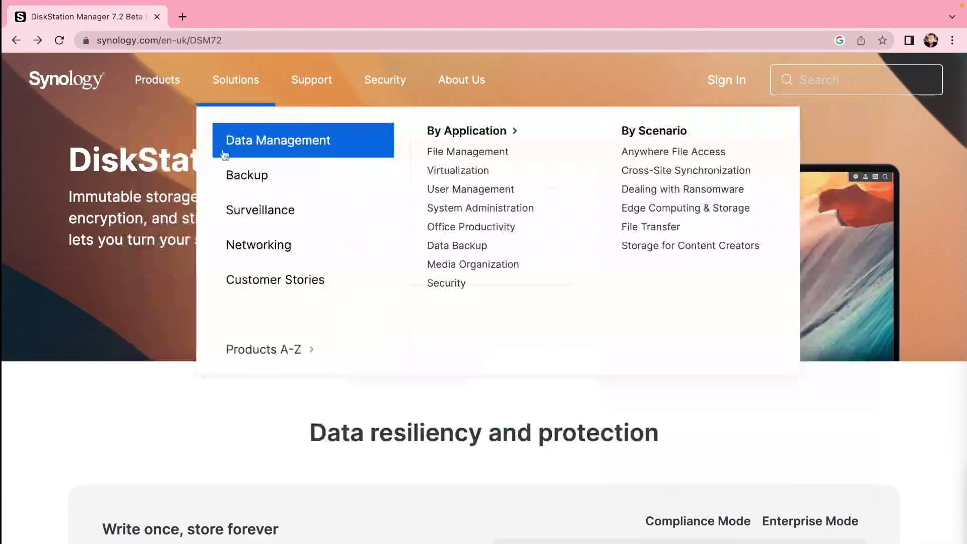
Review Synology's DSM 7.2 overview page and open the DSM 7.2 RC download page.
{"action": "scroll", "coordinate": [97, 386], "scroll_direction": "down", "scroll_amount": 20}
{"action": "scroll", "coordinate": [97, 385], "scroll_direction": "up", "scroll_amount": 20}
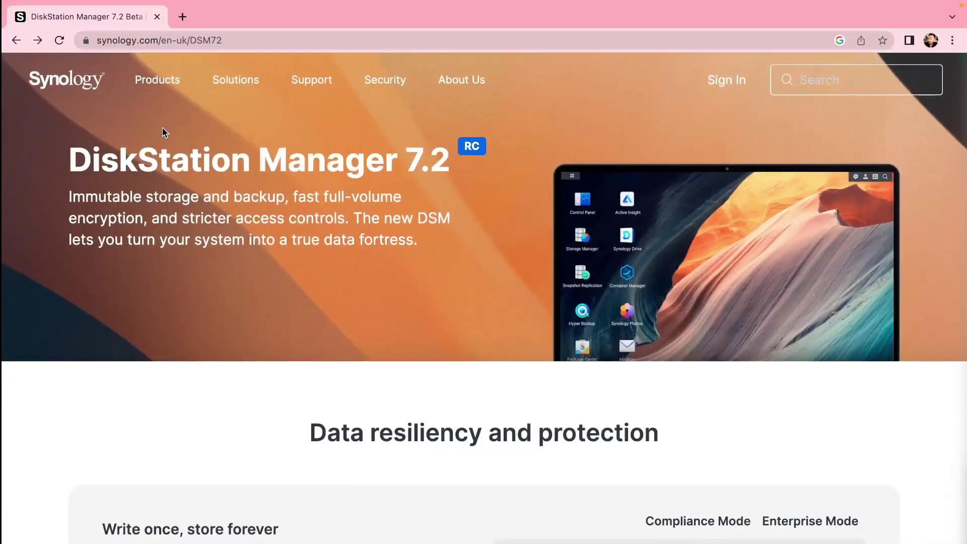
{"action": "scroll", "coordinate": [163, 131], "scroll_direction": "down", "scroll_amount": 20}
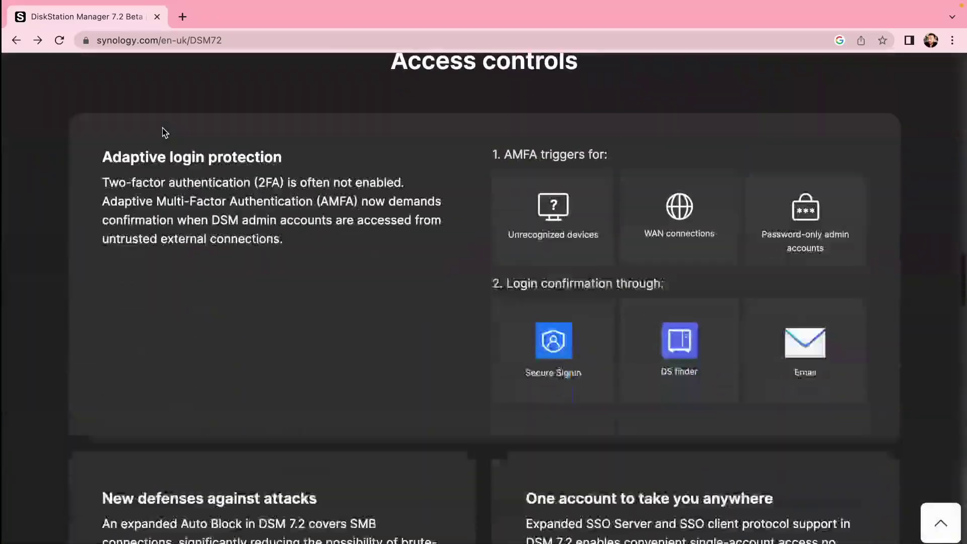
{"action": "scroll", "coordinate": [162, 132], "scroll_direction": "down", "scroll_amount": 20}
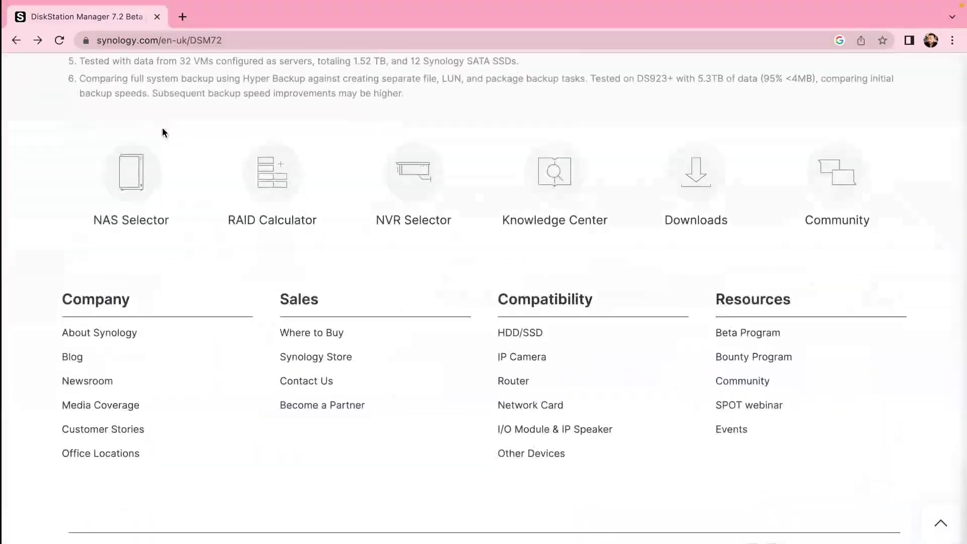
{"action": "scroll", "coordinate": [162, 132], "scroll_direction": "up", "scroll_amount": 5}
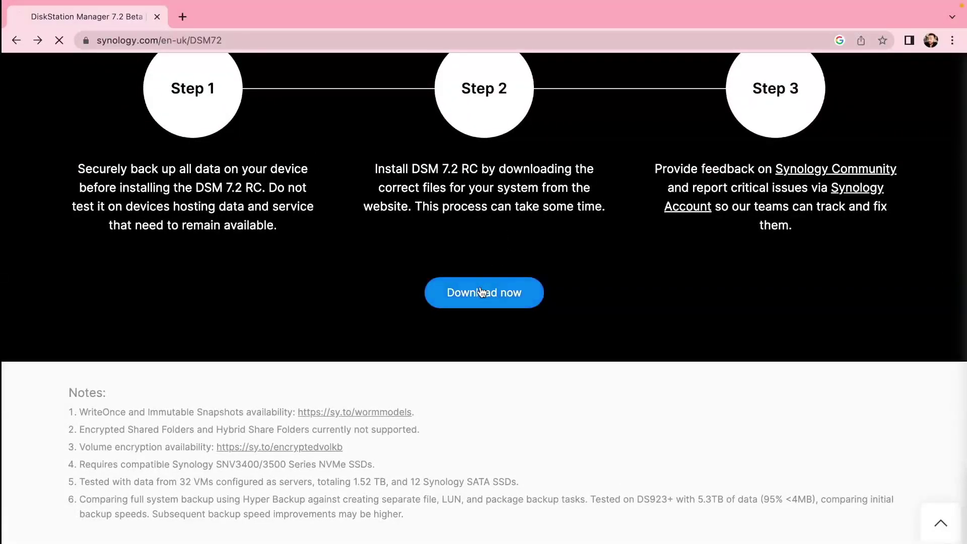
{"action": "left_click", "coordinate": [483, 290]}
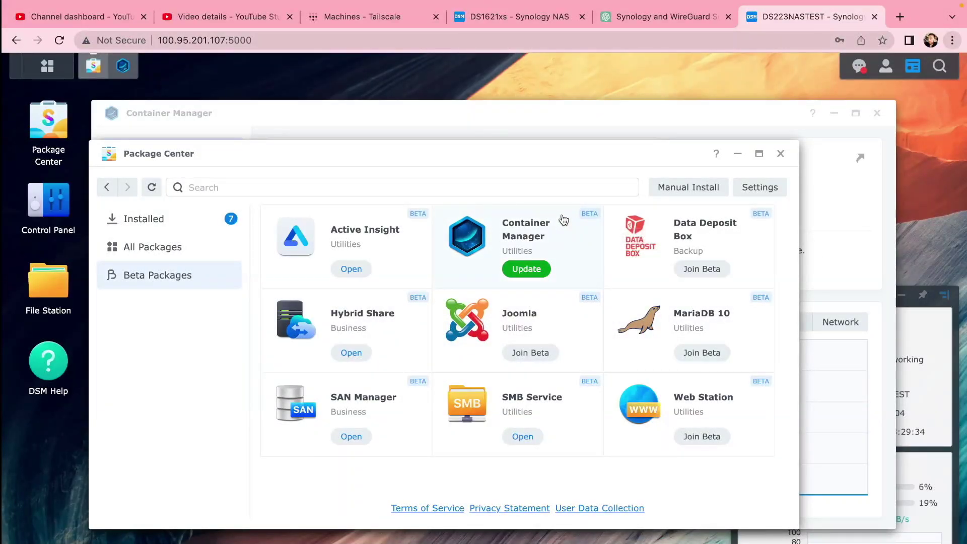
Launch Container Manager from its Package Center entry.
{"action": "left_click", "coordinate": [563, 219]}
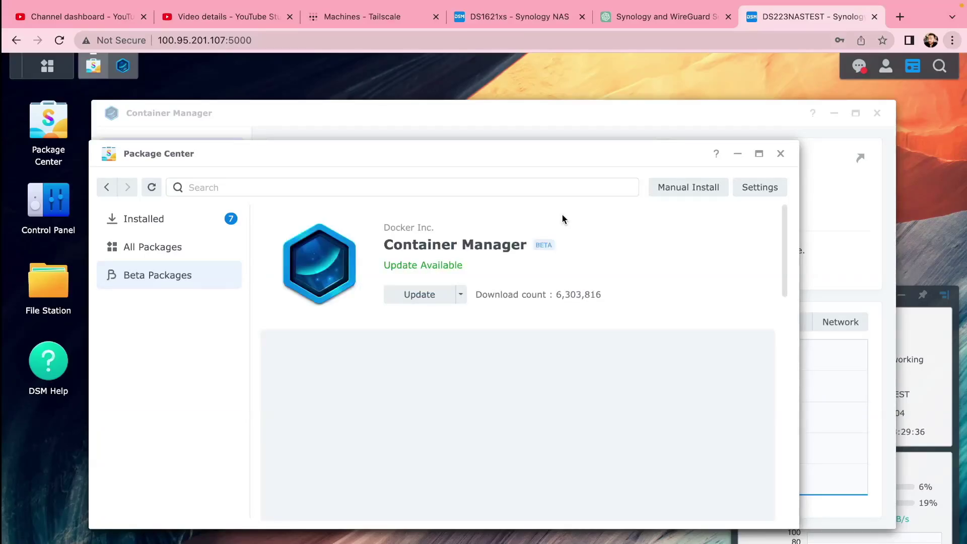
{"action": "left_click", "coordinate": [461, 296]}
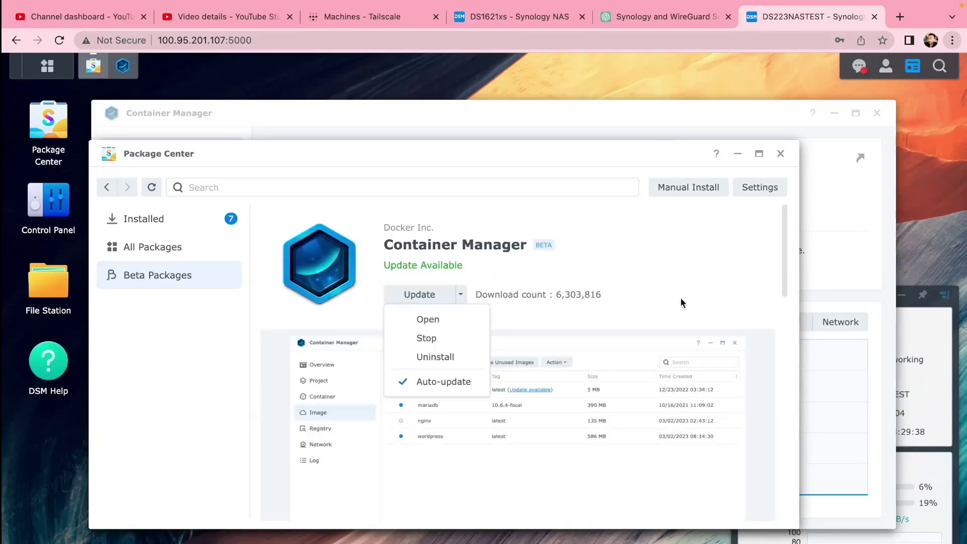
{"action": "left_click", "coordinate": [681, 302]}
{"action": "left_click", "coordinate": [460, 296]}
{"action": "left_click", "coordinate": [448, 322]}
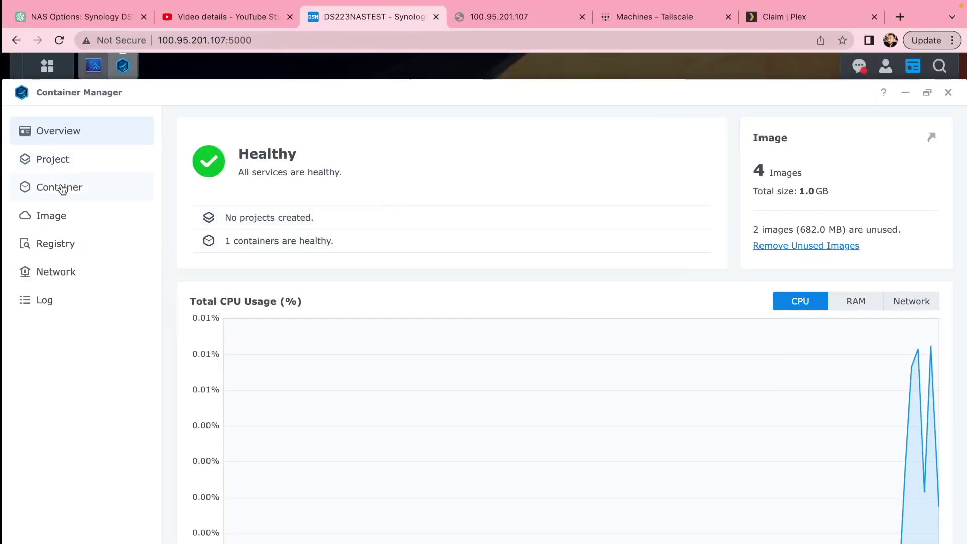
Search the registry for plex and download the linuxserver/plex image with the latest tag.
{"action": "left_click", "coordinate": [48, 249]}
{"action": "left_click", "coordinate": [880, 125]}
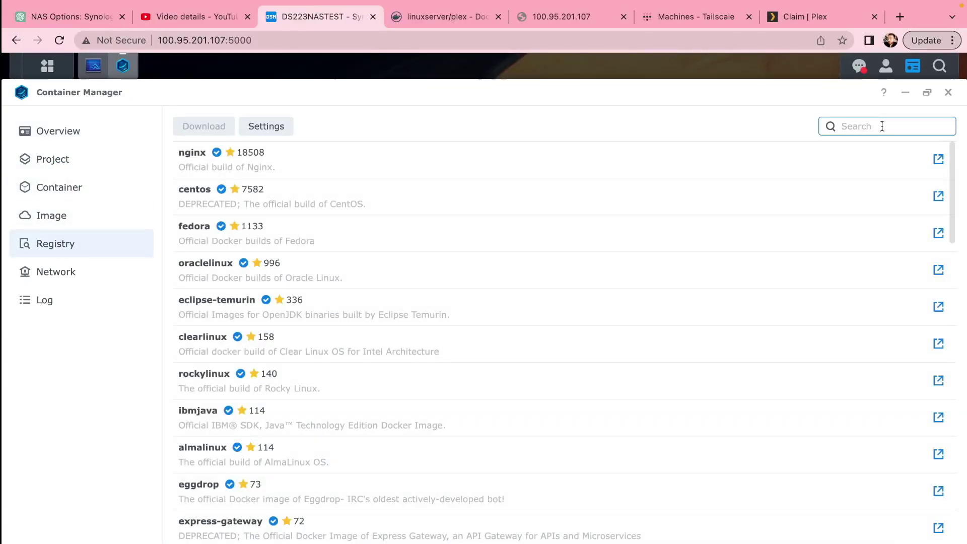
{"action": "type", "text": "plex"}
{"action": "key", "text": "Return"}
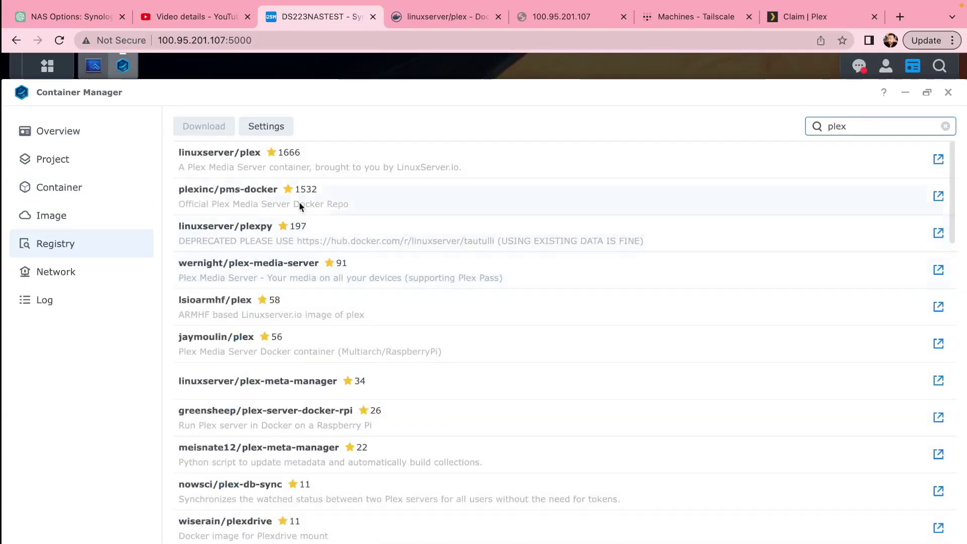
{"action": "left_click", "coordinate": [223, 159]}
{"action": "left_click", "coordinate": [204, 127]}
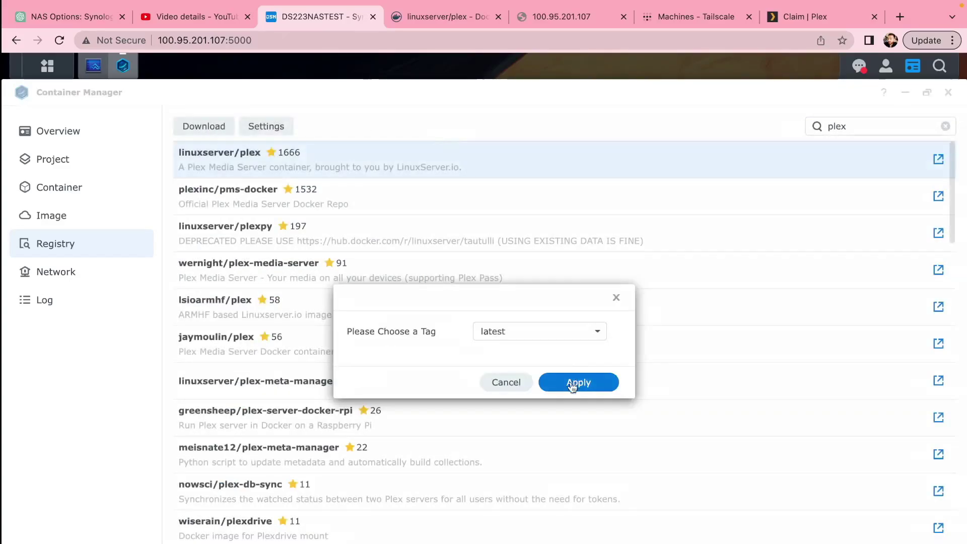
{"action": "left_click", "coordinate": [570, 382]}
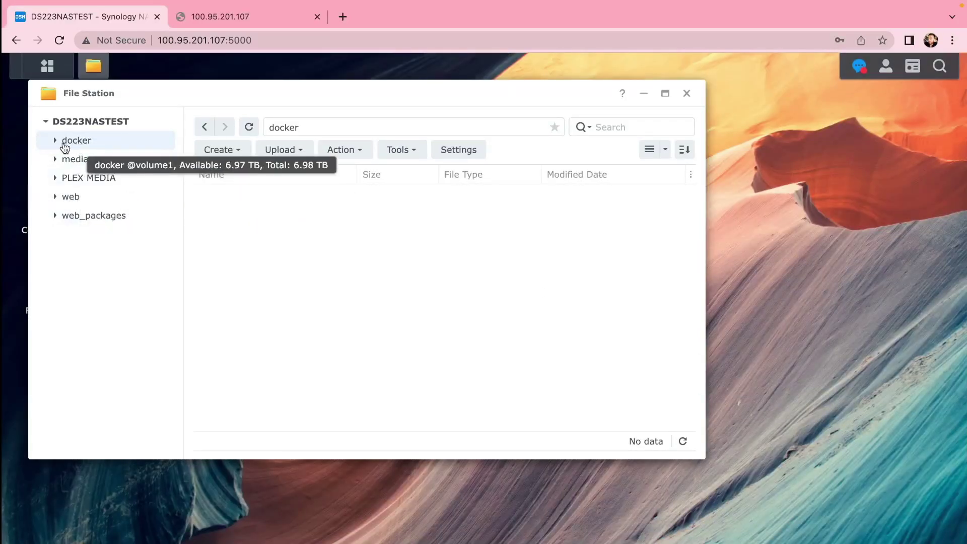
Start creating a new folder inside the docker shared folder.
{"action": "left_click", "coordinate": [63, 144]}
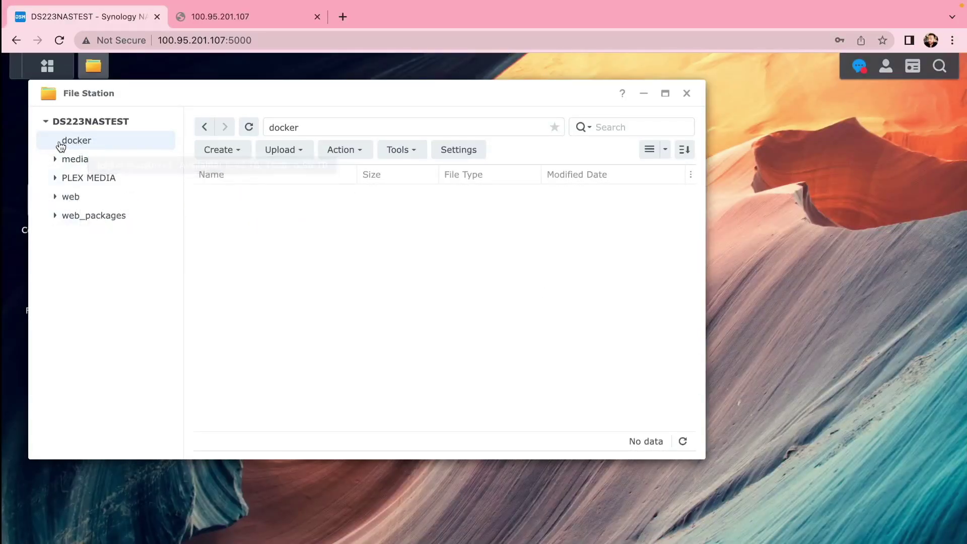
{"action": "left_click", "coordinate": [233, 151]}
{"action": "left_click", "coordinate": [249, 179]}
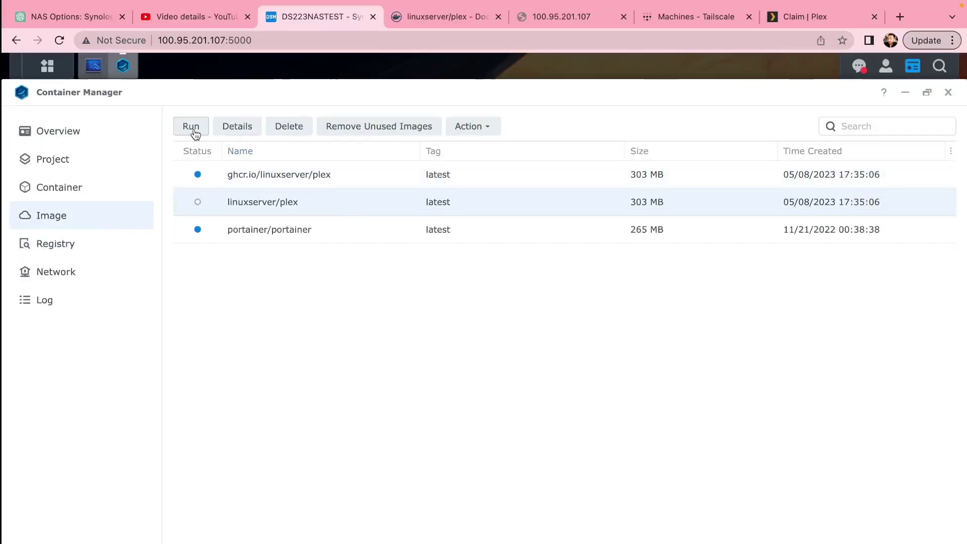
Start a container from linuxserver/plex and map the NAS folder /docker/plex to /config.
{"action": "left_click", "coordinate": [191, 127]}
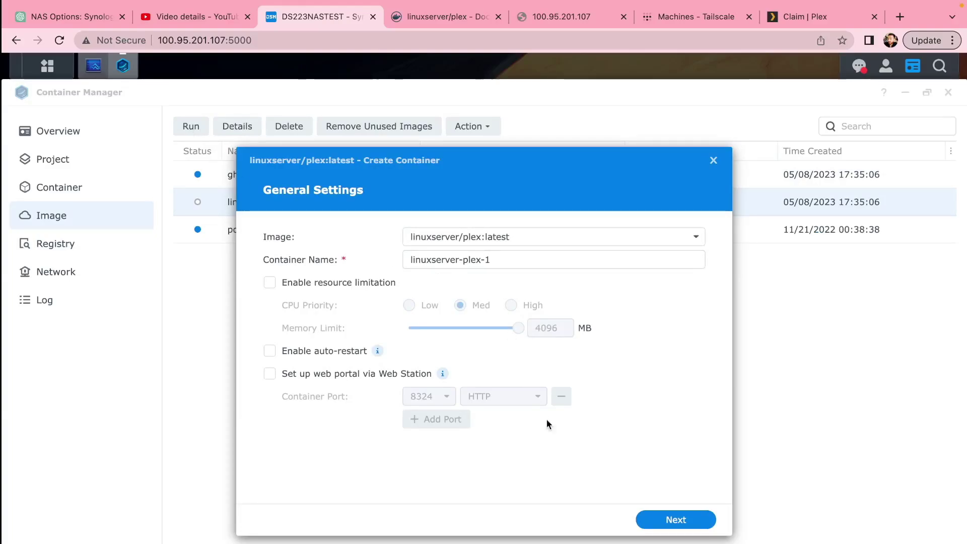
{"action": "left_click", "coordinate": [647, 520]}
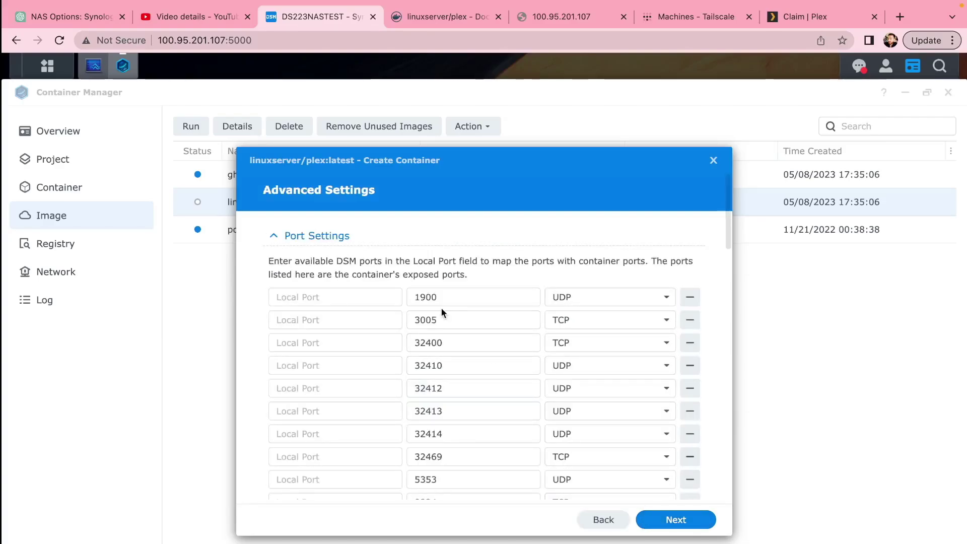
{"action": "left_click_drag", "start_coordinate": [447, 342], "coordinate": [403, 348]}
{"action": "scroll", "coordinate": [402, 344], "scroll_direction": "down", "scroll_amount": 5}
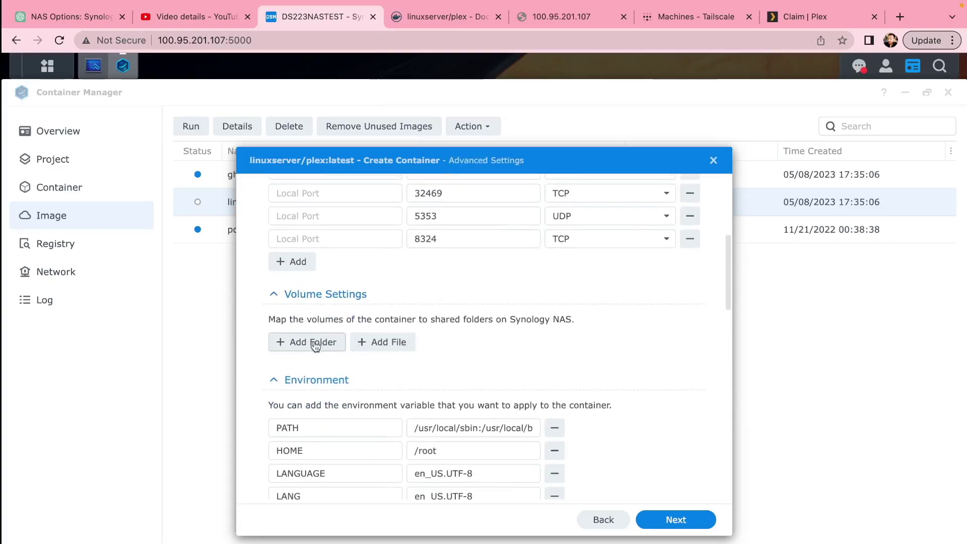
{"action": "left_click", "coordinate": [313, 343]}
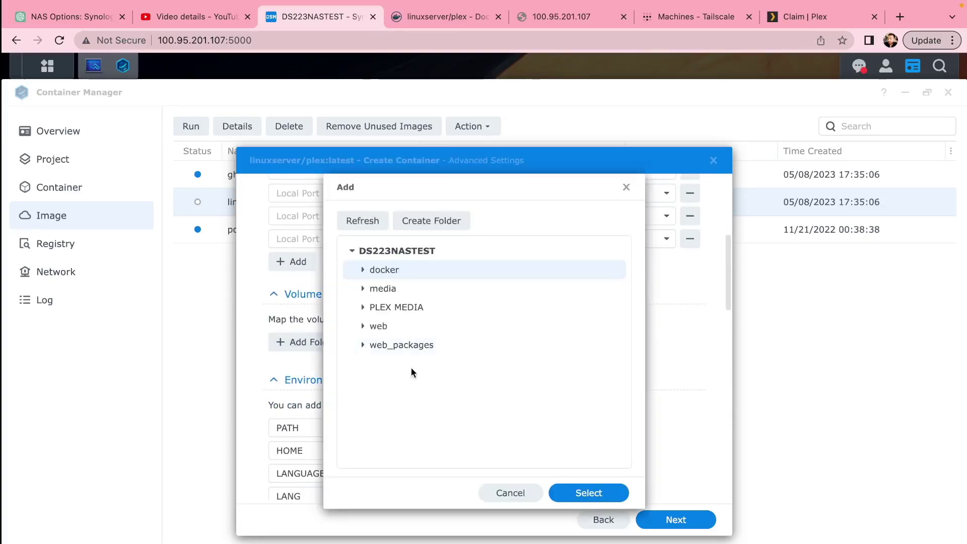
{"action": "left_click", "coordinate": [363, 272]}
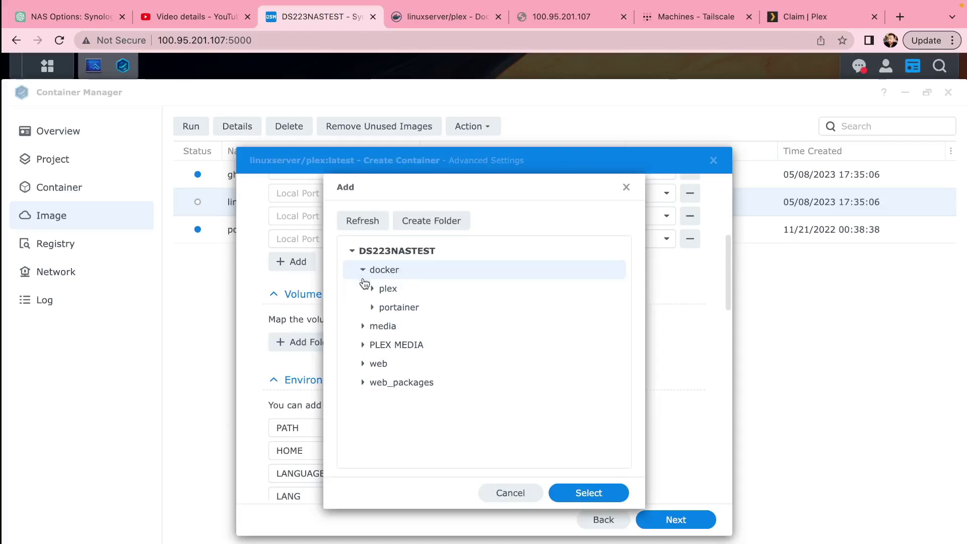
{"action": "left_click", "coordinate": [391, 297]}
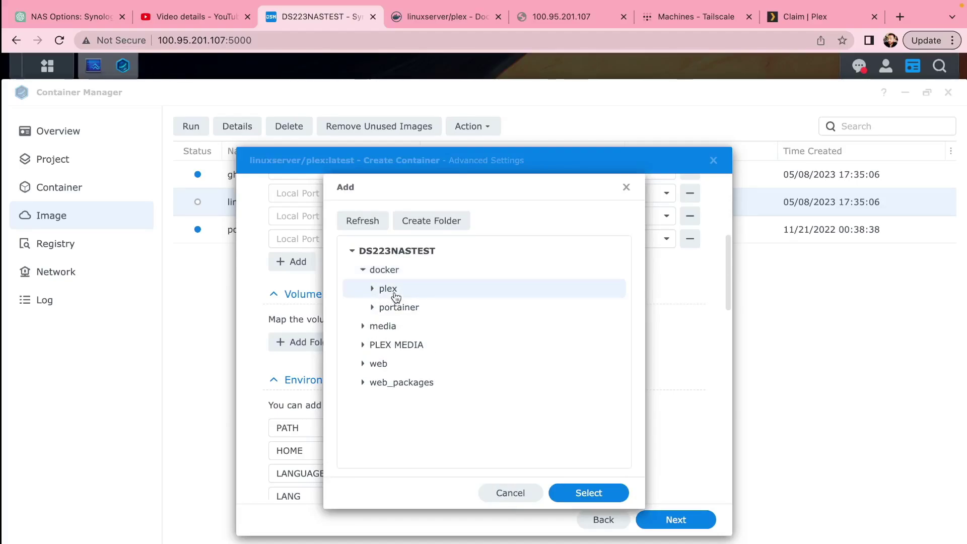
{"action": "left_click", "coordinate": [574, 493]}
{"action": "left_click", "coordinate": [479, 343]}
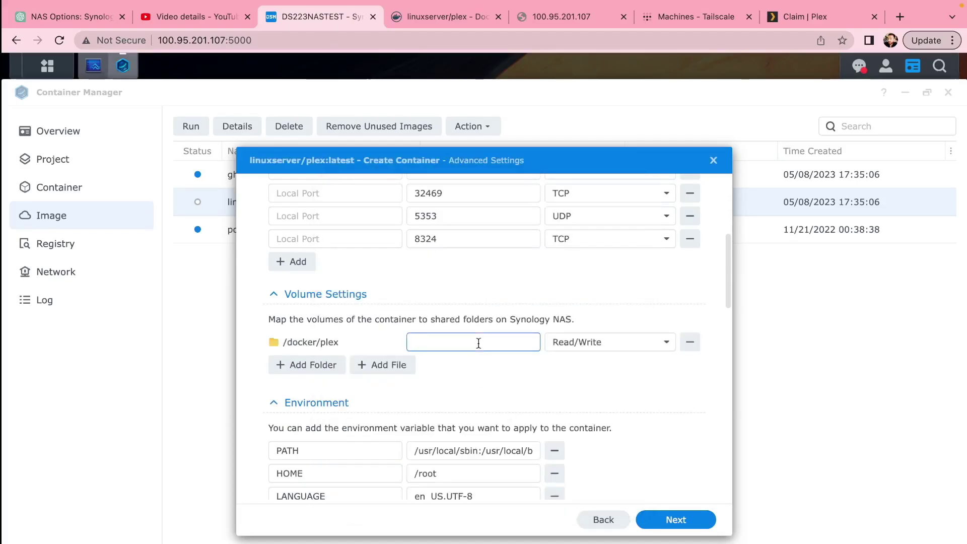
{"action": "type", "text": "/config"}
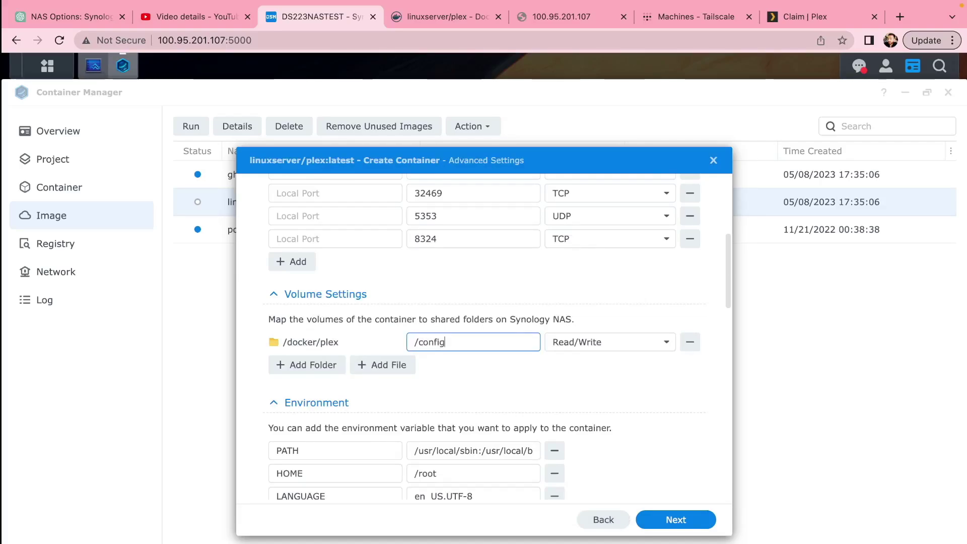
Add a second volume mapping for /docker/plex/movies as /movies.
{"action": "left_click", "coordinate": [299, 365]}
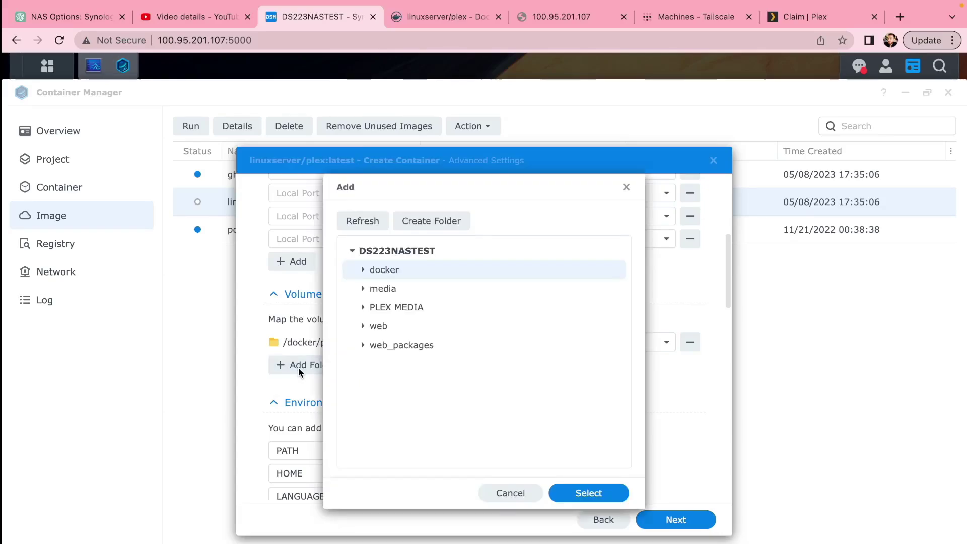
{"action": "left_click", "coordinate": [363, 274]}
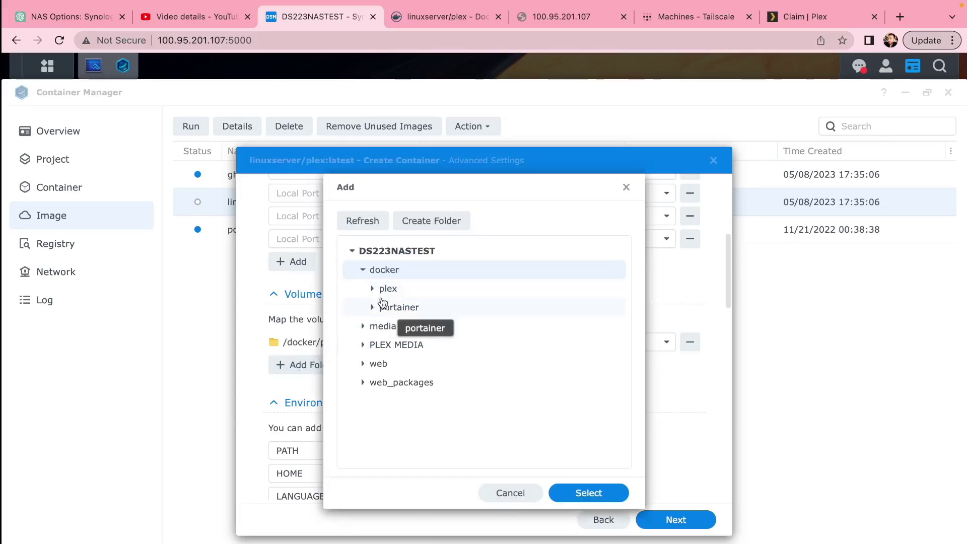
{"action": "left_click", "coordinate": [371, 289]}
{"action": "left_click", "coordinate": [401, 326]}
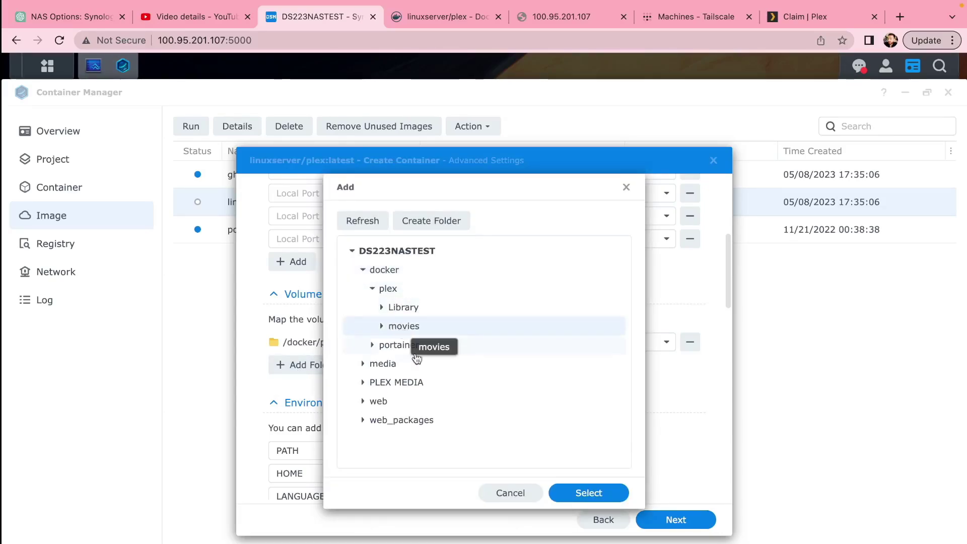
{"action": "left_click", "coordinate": [588, 492]}
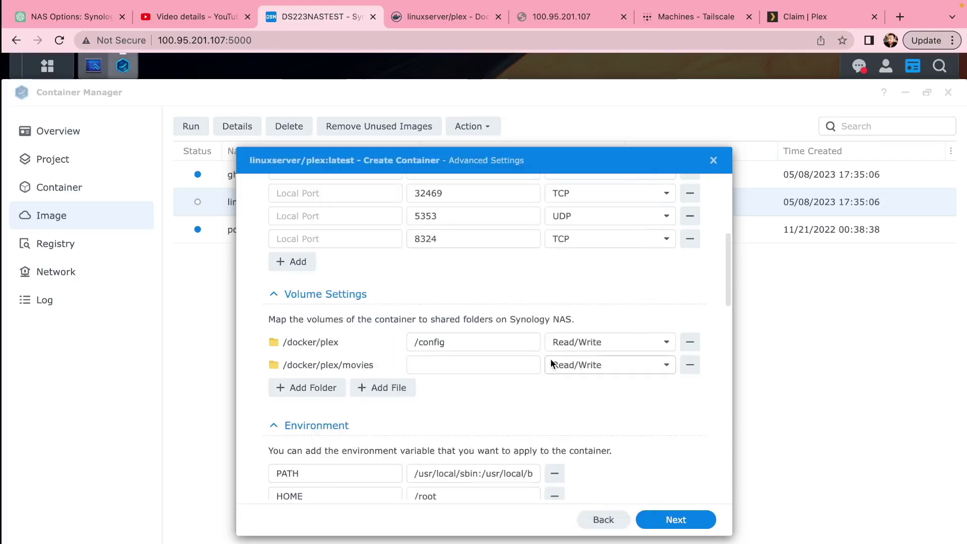
{"action": "left_click", "coordinate": [479, 371]}
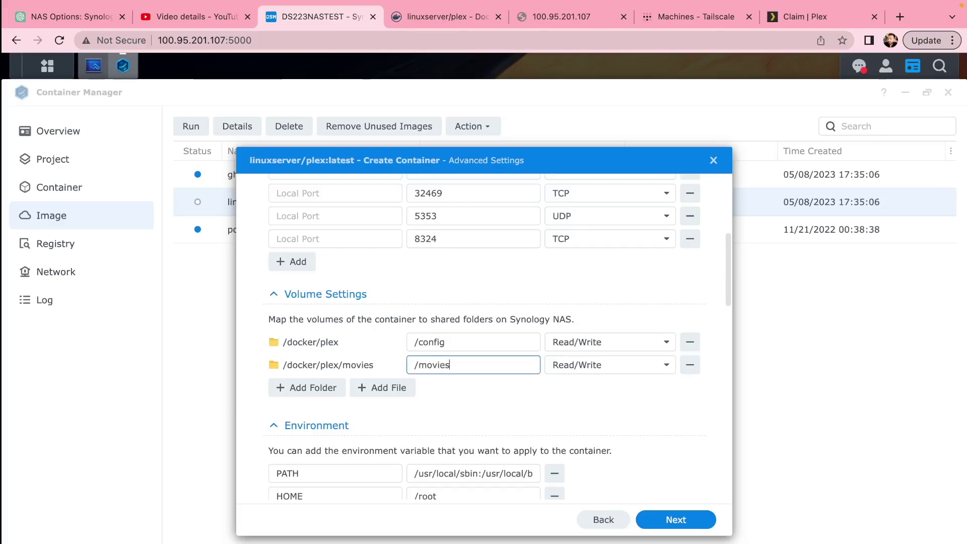
Make the movies mapping Read-Only and add an empty environment variable row.
{"action": "left_click", "coordinate": [592, 366]}
{"action": "left_click", "coordinate": [605, 407]}
{"action": "scroll", "coordinate": [481, 412], "scroll_direction": "down", "scroll_amount": 5}
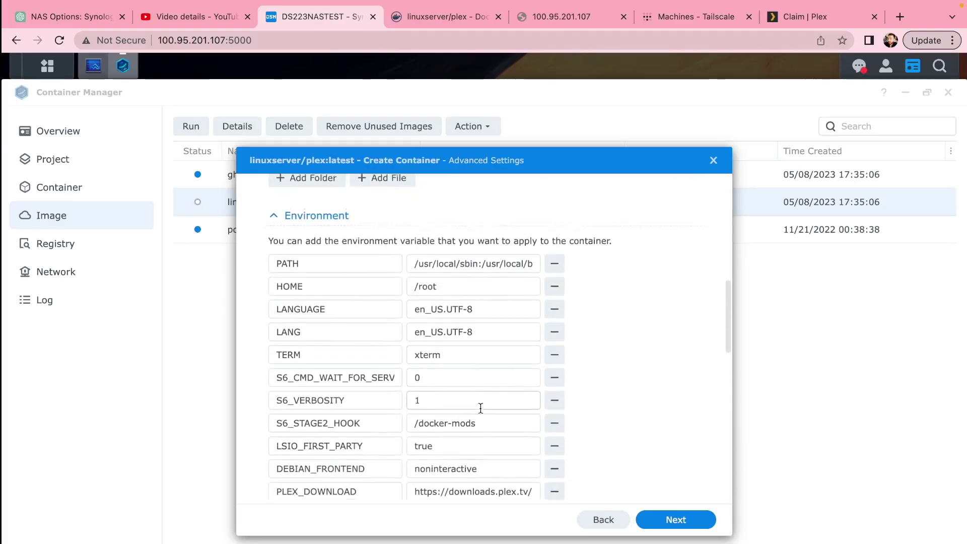
{"action": "scroll", "coordinate": [479, 409], "scroll_direction": "down", "scroll_amount": 2}
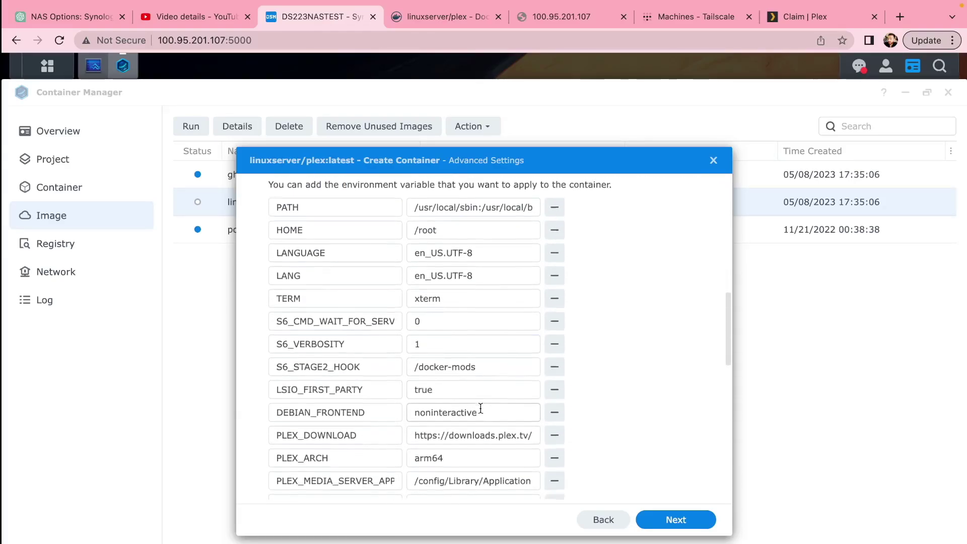
{"action": "scroll", "coordinate": [480, 410], "scroll_direction": "down", "scroll_amount": 4}
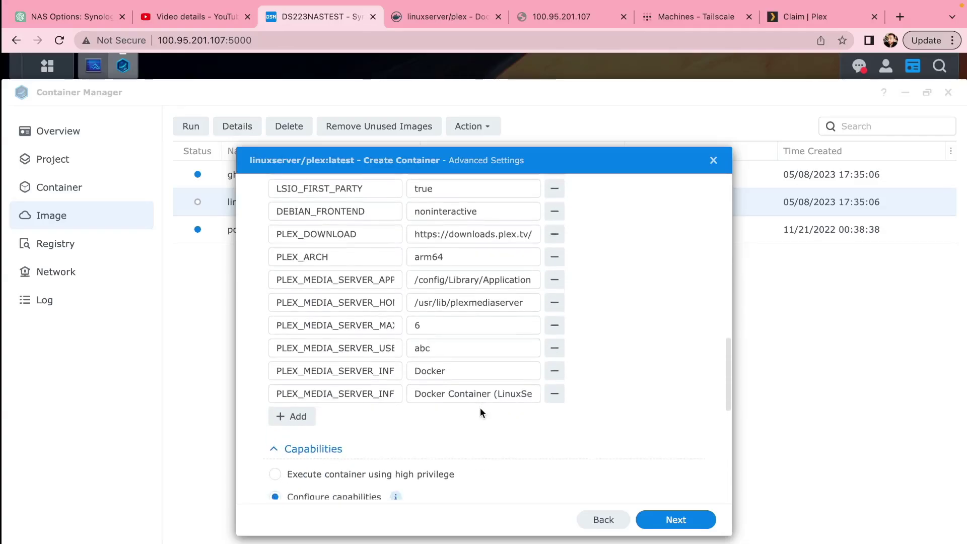
{"action": "left_click", "coordinate": [280, 417]}
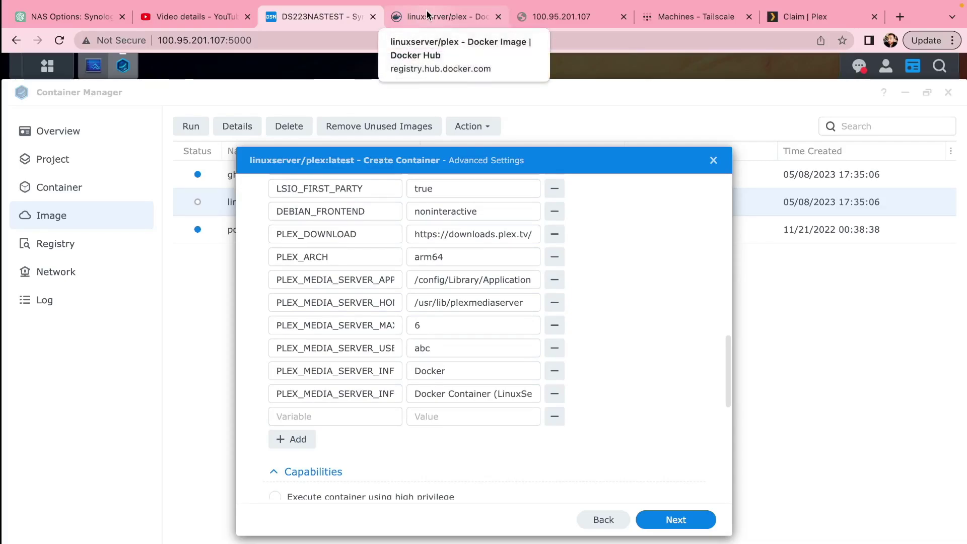
Generate a fresh Plex claim code and copy it to the clipboard.
{"action": "left_click", "coordinate": [804, 17]}
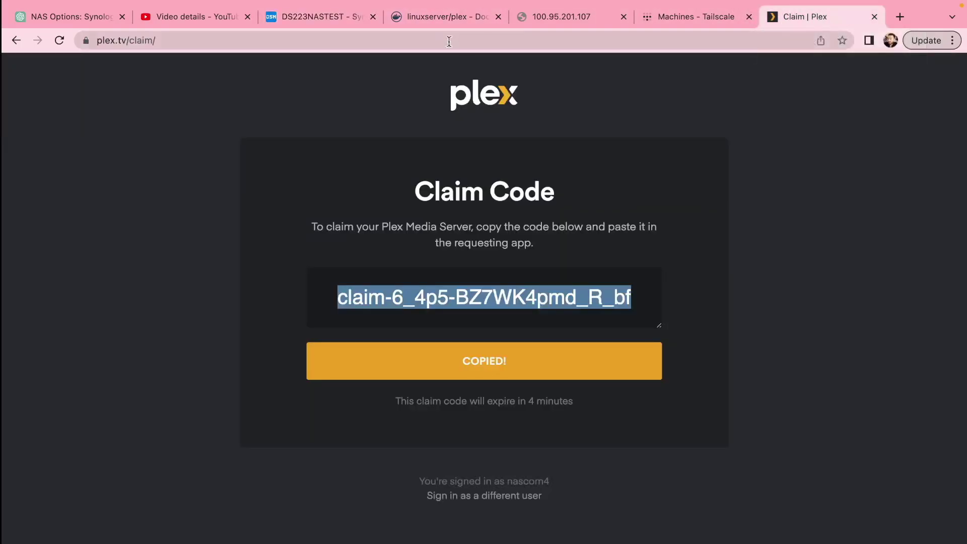
{"action": "left_click", "coordinate": [395, 42]}
{"action": "key", "text": "Return"}
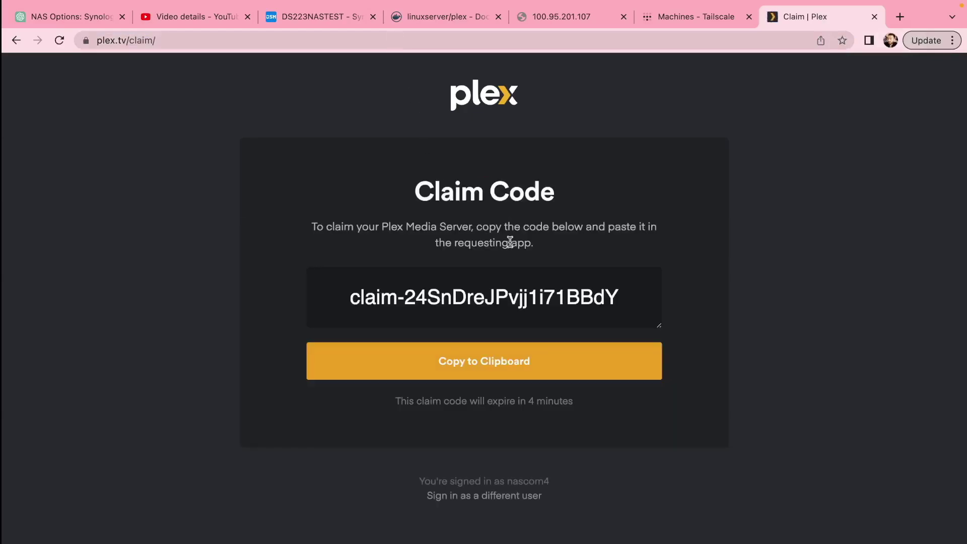
{"action": "left_click", "coordinate": [491, 363]}
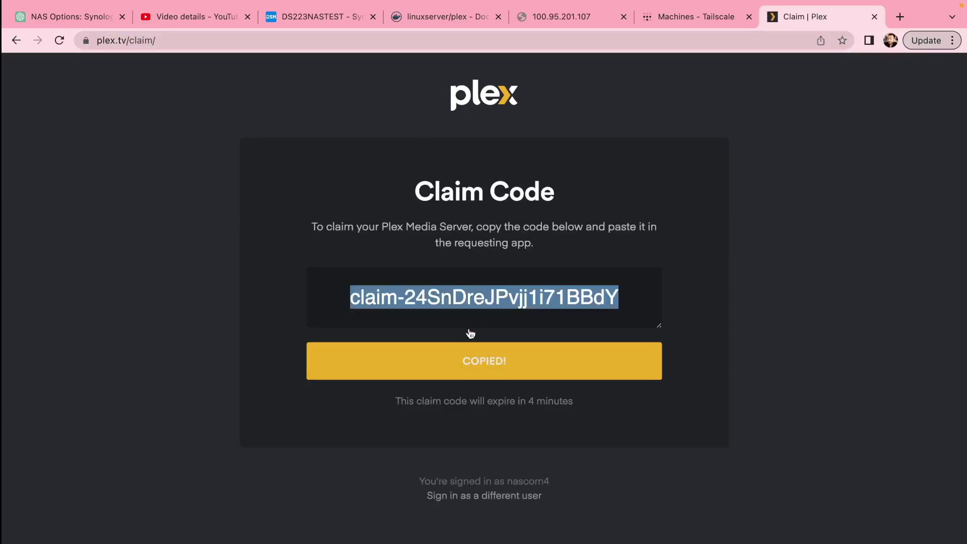
{"action": "left_click", "coordinate": [319, 15]}
Paste the claim code as the value of a new PLEX_CLAIM environment variable.
{"action": "left_click", "coordinate": [447, 417]}
{"action": "key", "text": "super+v"}
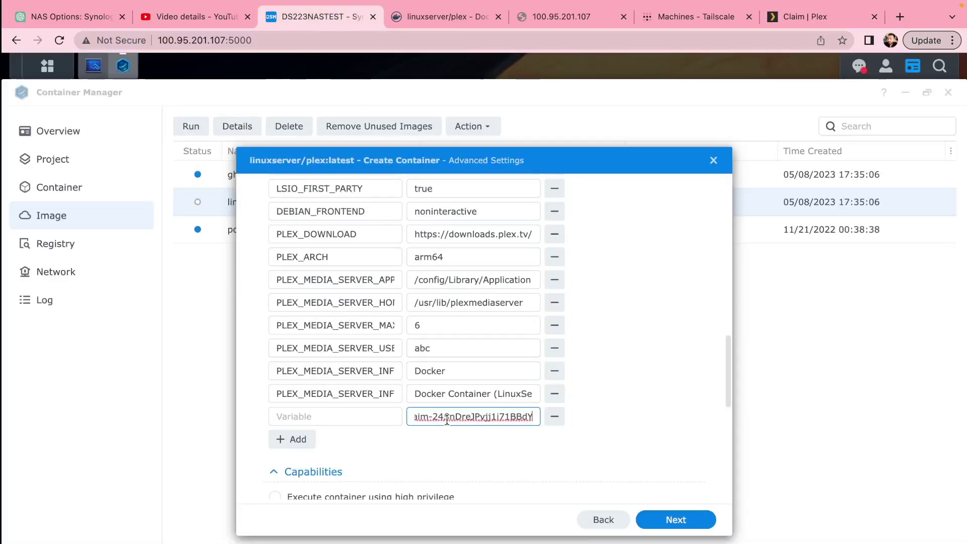
{"action": "left_click", "coordinate": [340, 411]}
{"action": "type", "text": "PLEX_CLAIM"}
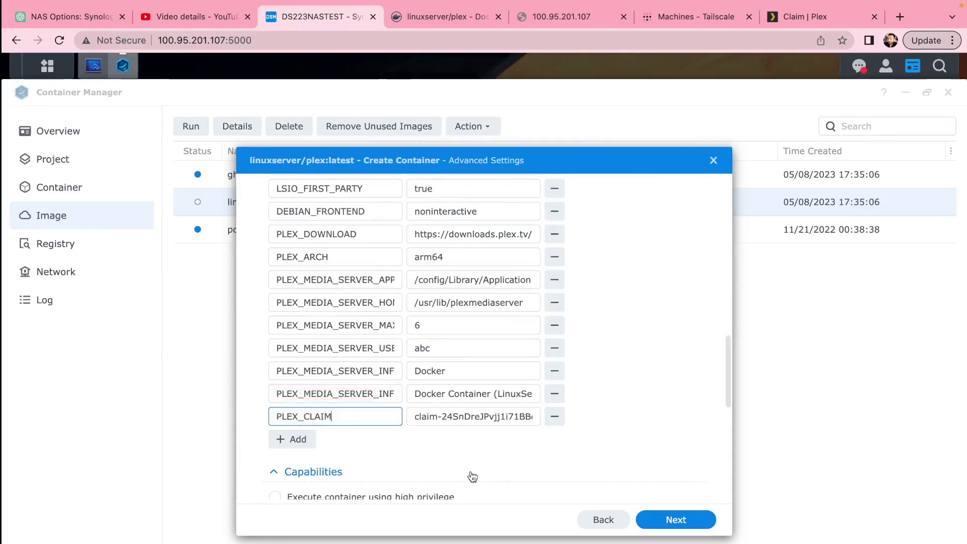
Put the container on the host network and finish creating it.
{"action": "scroll", "coordinate": [473, 433], "scroll_direction": "down", "scroll_amount": 5}
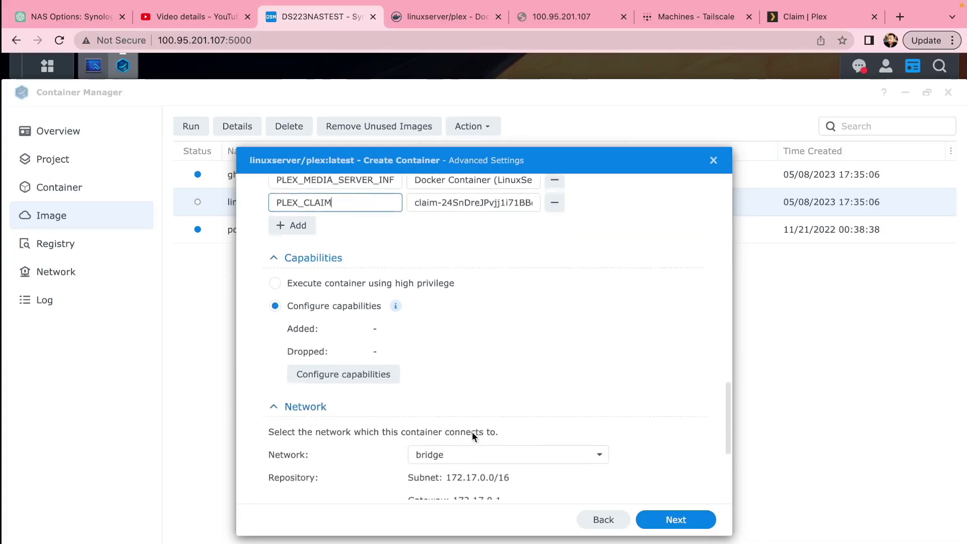
{"action": "scroll", "coordinate": [472, 431], "scroll_direction": "down", "scroll_amount": 3}
{"action": "left_click", "coordinate": [432, 343]}
{"action": "left_click", "coordinate": [448, 368]}
{"action": "scroll", "coordinate": [418, 383], "scroll_direction": "down", "scroll_amount": 1}
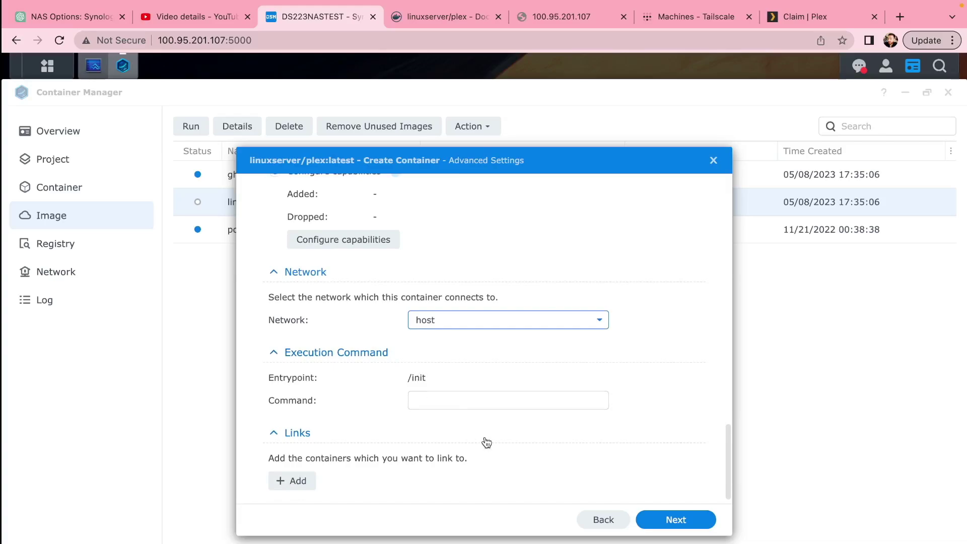
{"action": "left_click", "coordinate": [661, 523]}
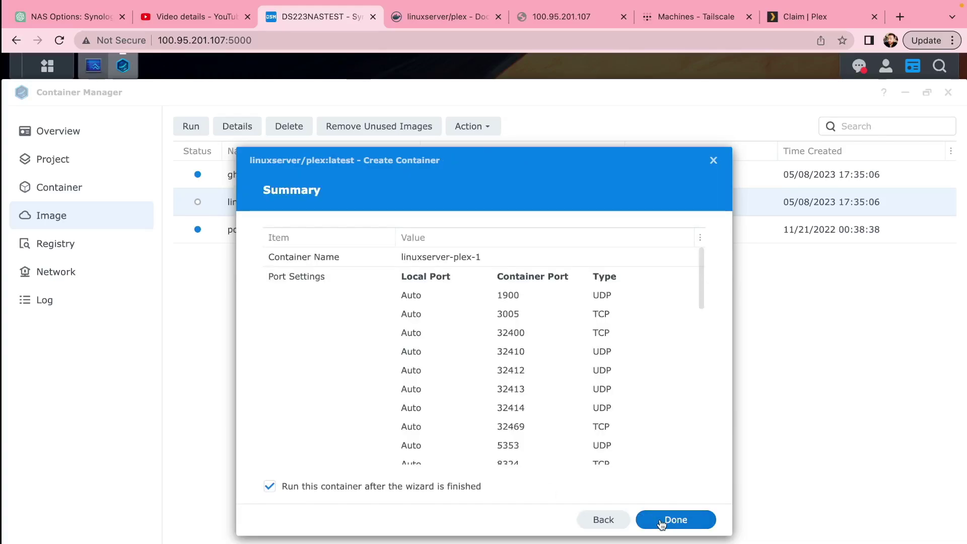
{"action": "left_click", "coordinate": [661, 524]}
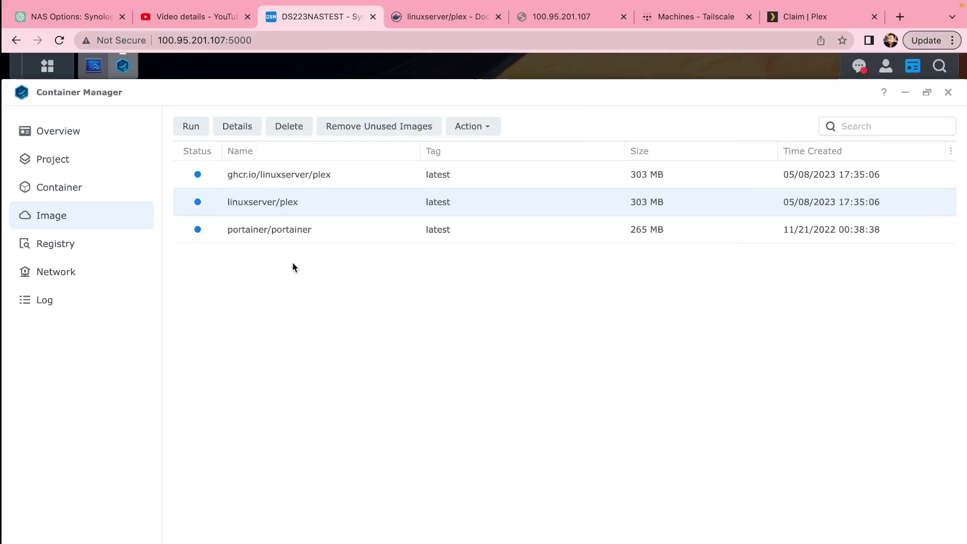
Review the linuxserver-plex-1 container's details, then bring up the NAS's port 32400 Plex tab.
{"action": "left_click", "coordinate": [47, 187]}
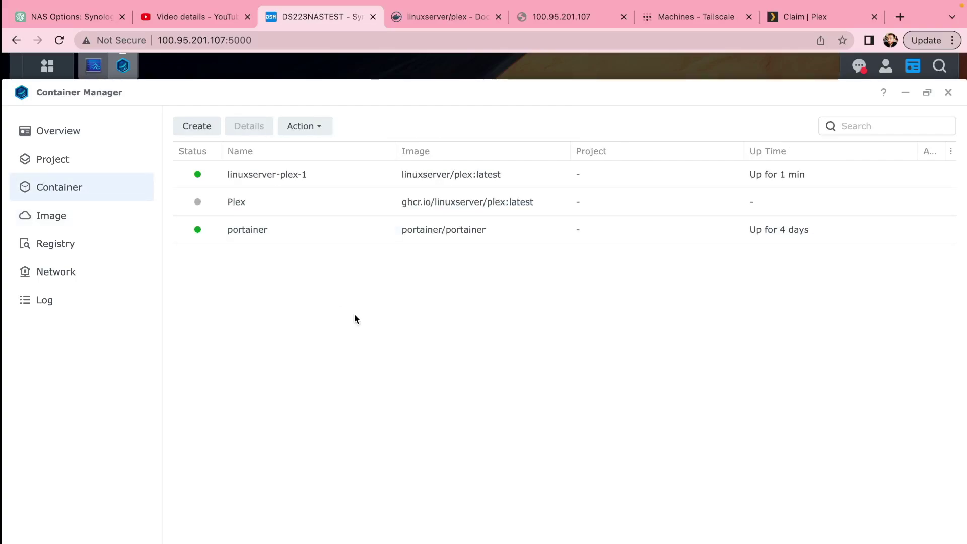
{"action": "left_click", "coordinate": [354, 184]}
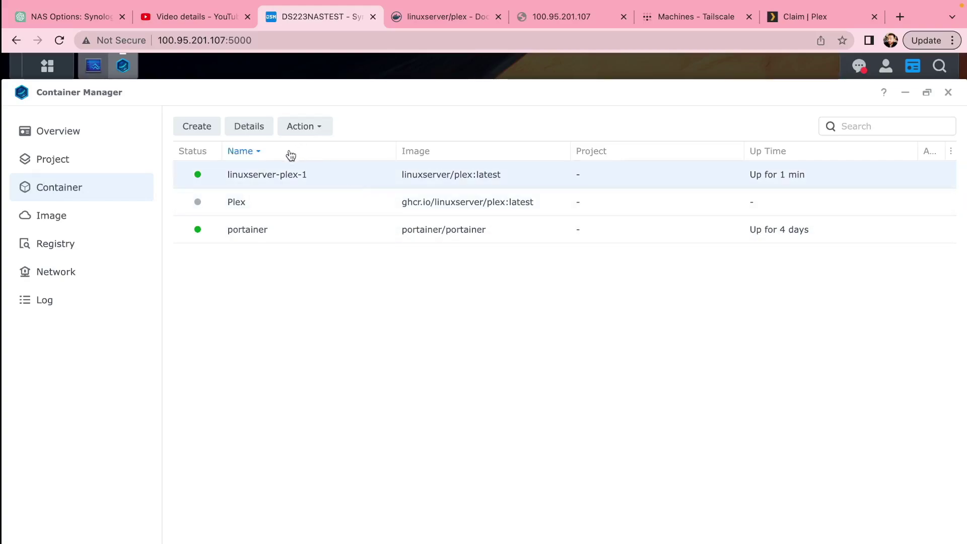
{"action": "left_click", "coordinate": [305, 132]}
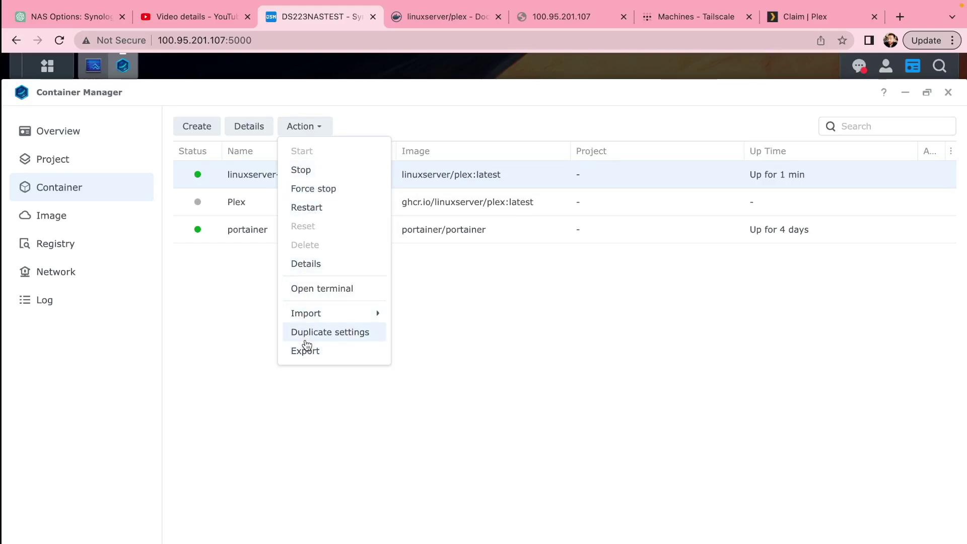
{"action": "left_click", "coordinate": [254, 129]}
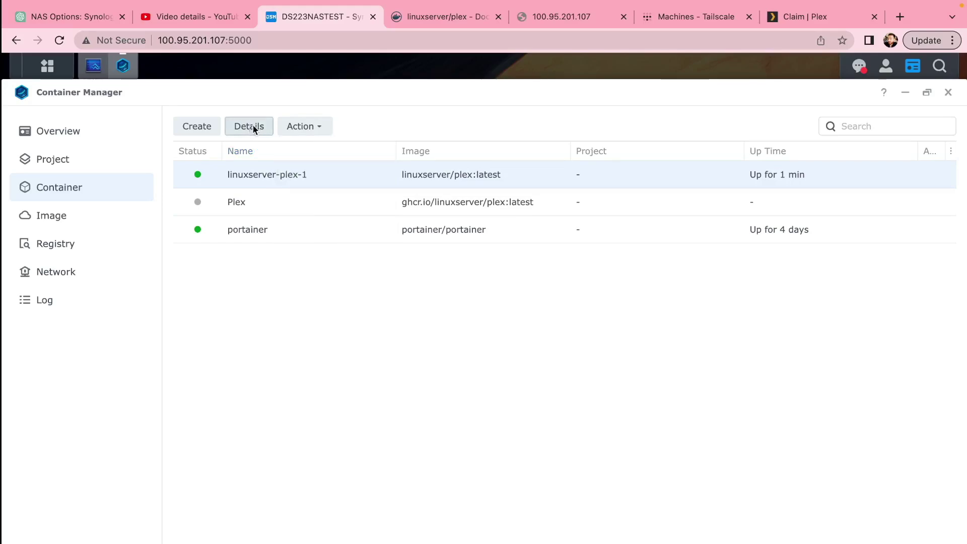
{"action": "scroll", "coordinate": [394, 333], "scroll_direction": "down", "scroll_amount": 2}
{"action": "scroll", "coordinate": [394, 333], "scroll_direction": "down", "scroll_amount": 5}
{"action": "scroll", "coordinate": [393, 330], "scroll_direction": "up", "scroll_amount": 8}
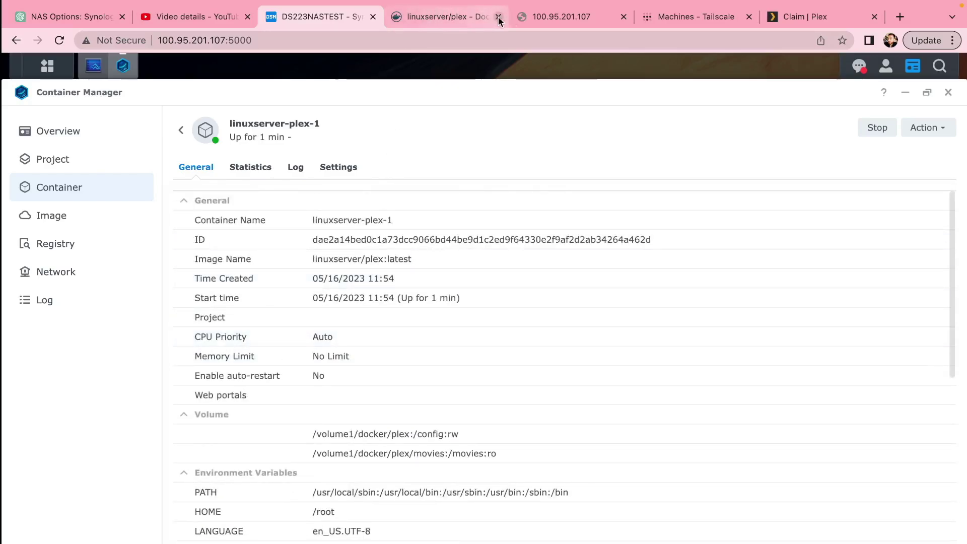
{"action": "left_click_drag", "start_coordinate": [545, 17], "coordinate": [425, 18]}
Reload the :32400/web Plex page and browse both Films libraries.
{"action": "double_click", "coordinate": [177, 39]}
{"action": "left_click", "coordinate": [299, 39]}
{"action": "key", "text": "Return"}
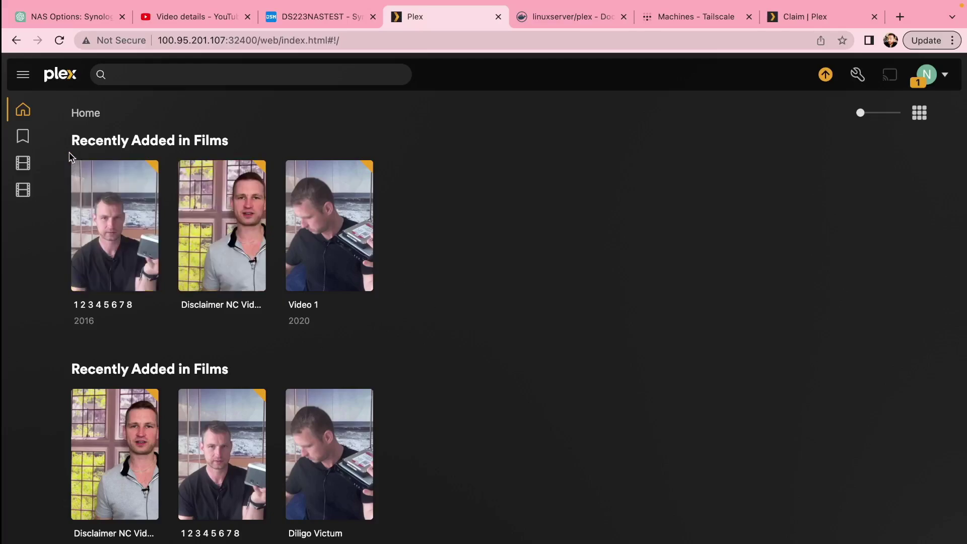
{"action": "mouse_move", "coordinate": [26, 111]}
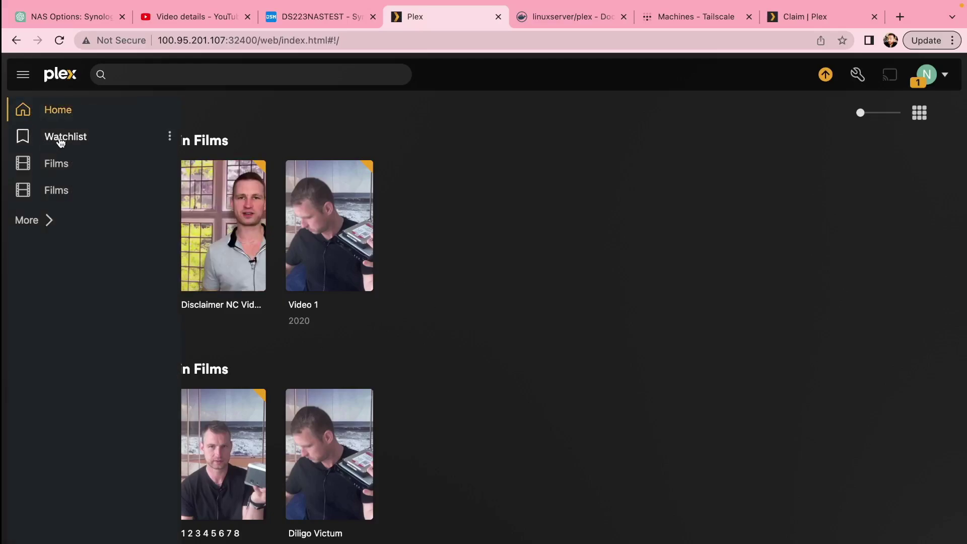
{"action": "left_click", "coordinate": [55, 164]}
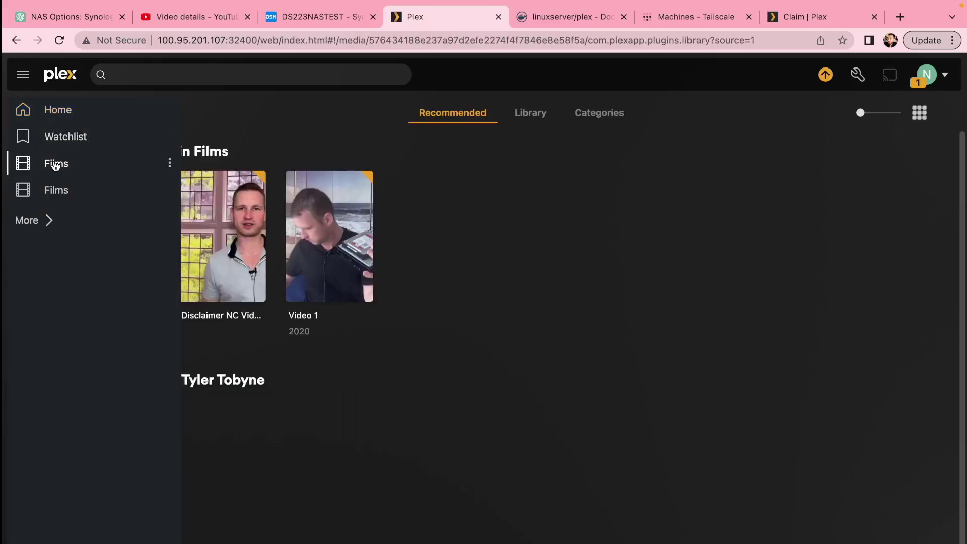
{"action": "left_click", "coordinate": [54, 190]}
{"action": "left_click", "coordinate": [61, 169]}
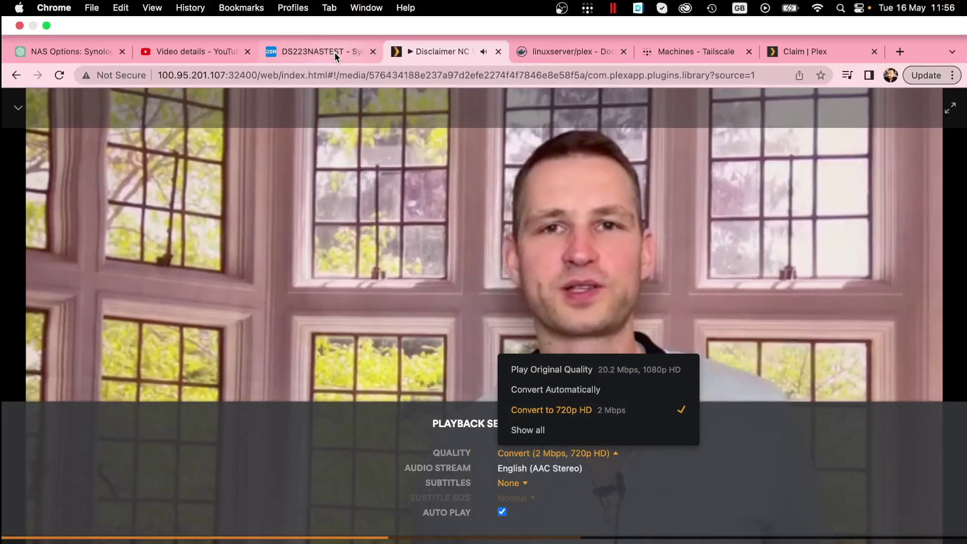
Play Disclaimer NC Video at Original Quality and check NAS CPU load in Resource Monitor.
{"action": "left_click", "coordinate": [334, 18]}
{"action": "left_click", "coordinate": [93, 101]}
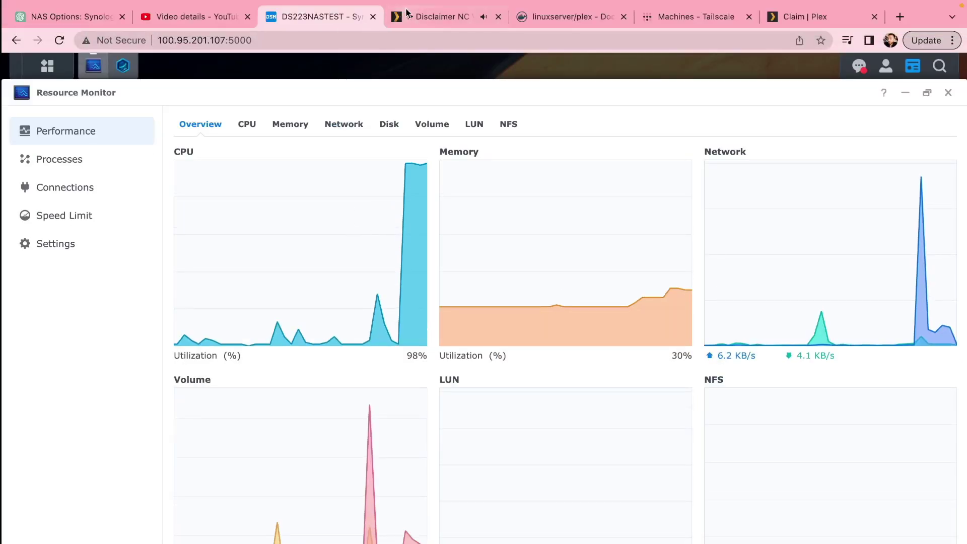
{"action": "left_click", "coordinate": [420, 17]}
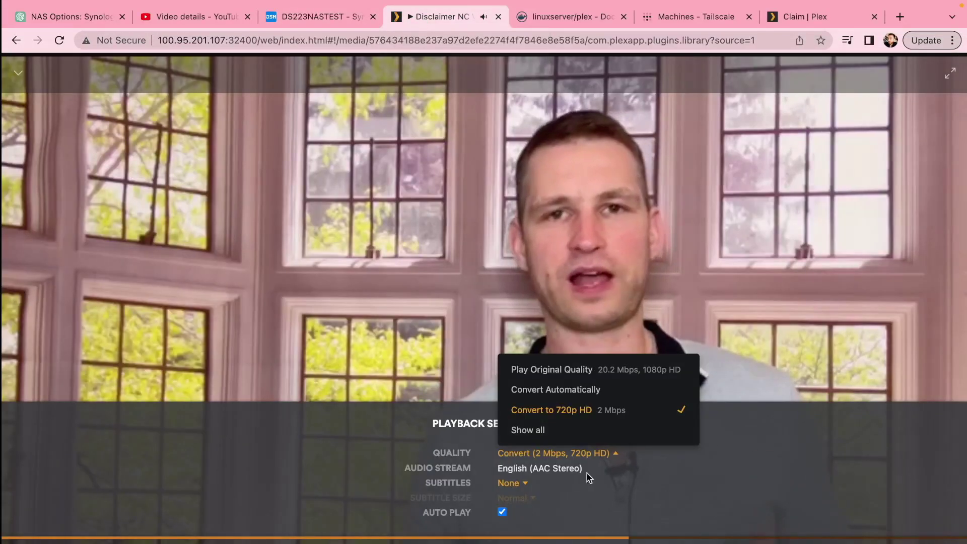
{"action": "left_click", "coordinate": [616, 456]}
{"action": "left_click", "coordinate": [615, 456]}
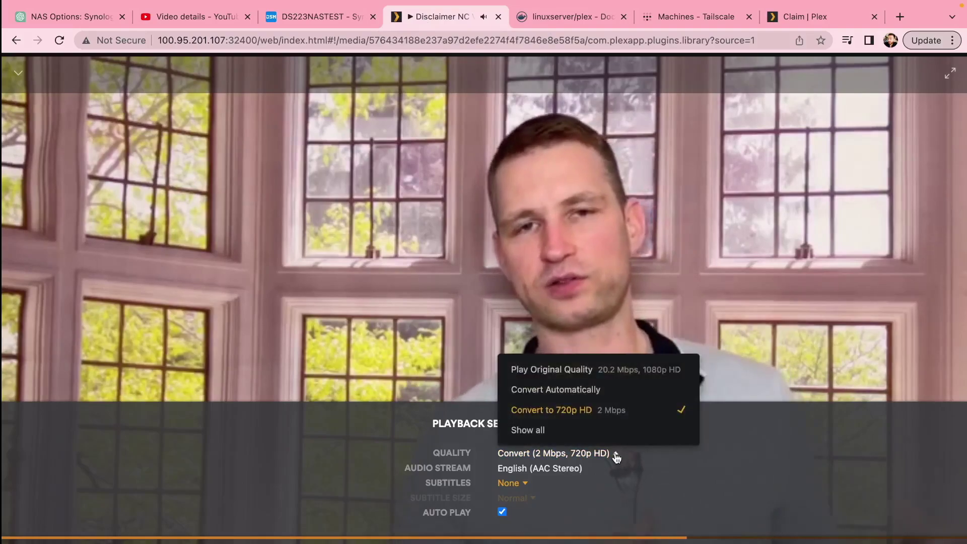
{"action": "left_click", "coordinate": [587, 373]}
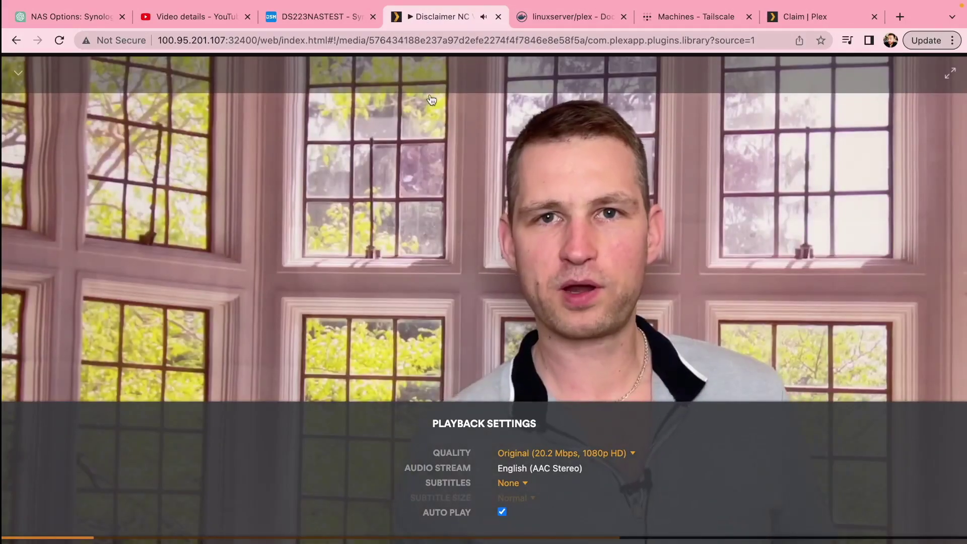
{"action": "left_click", "coordinate": [339, 17]}
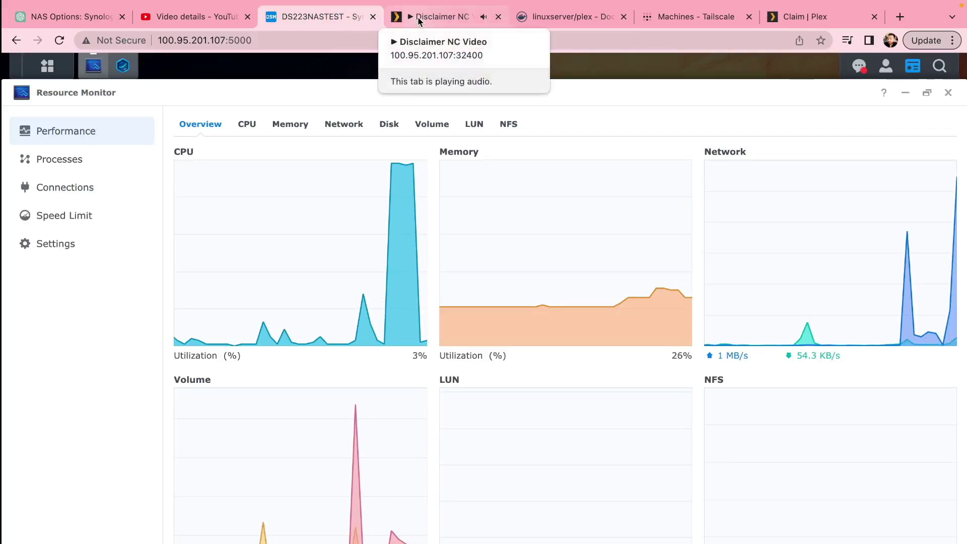
View linuxserver-plex-1's CPU, RAM and network statistics in Container Manager.
{"action": "left_click", "coordinate": [123, 66]}
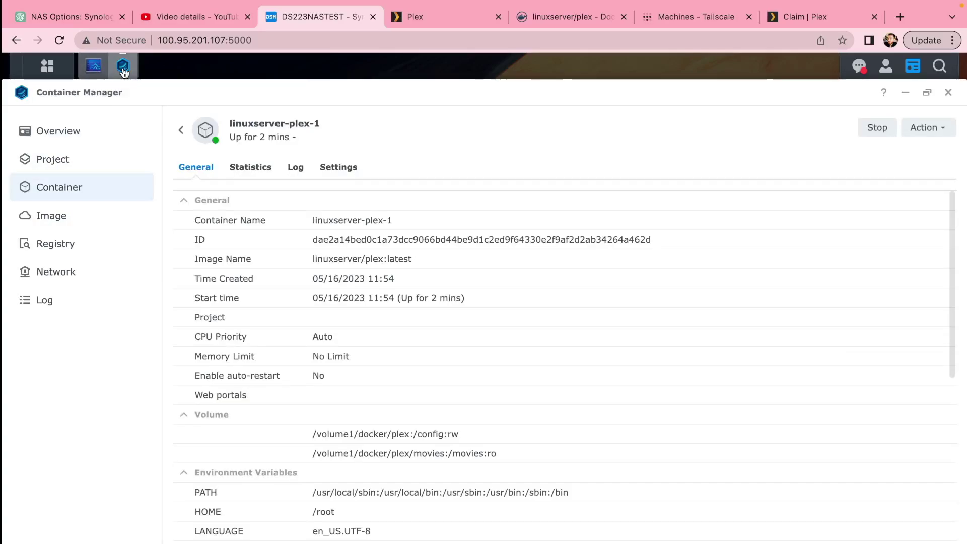
{"action": "left_click", "coordinate": [250, 171]}
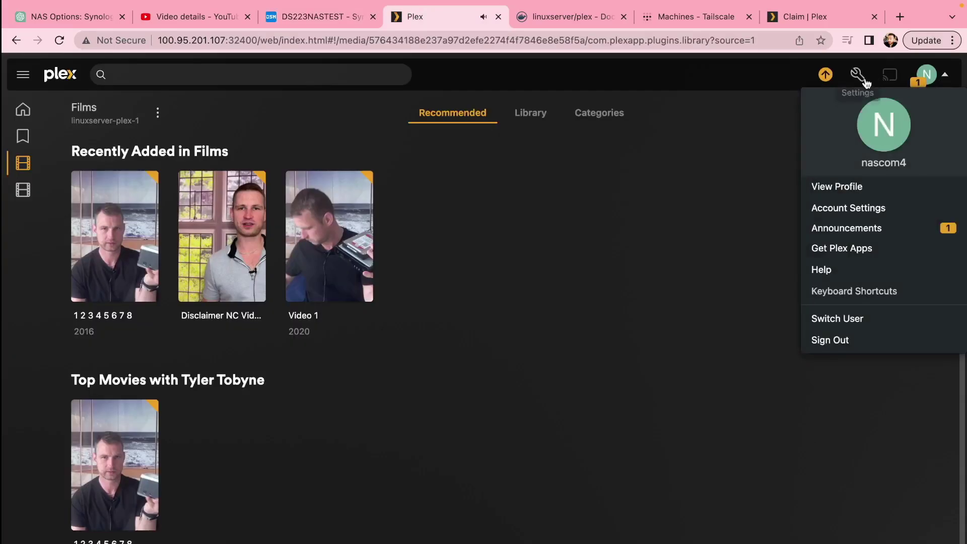
{"action": "left_click", "coordinate": [858, 76]}
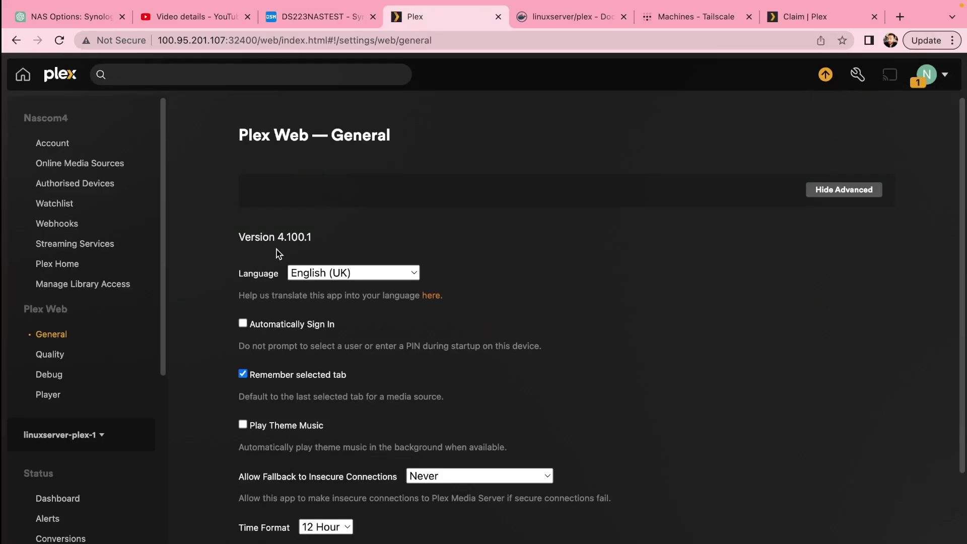
Open the server's Transcoder settings, showing transcoder quality set to Automatic.
{"action": "scroll", "coordinate": [72, 346], "scroll_direction": "down", "scroll_amount": 7}
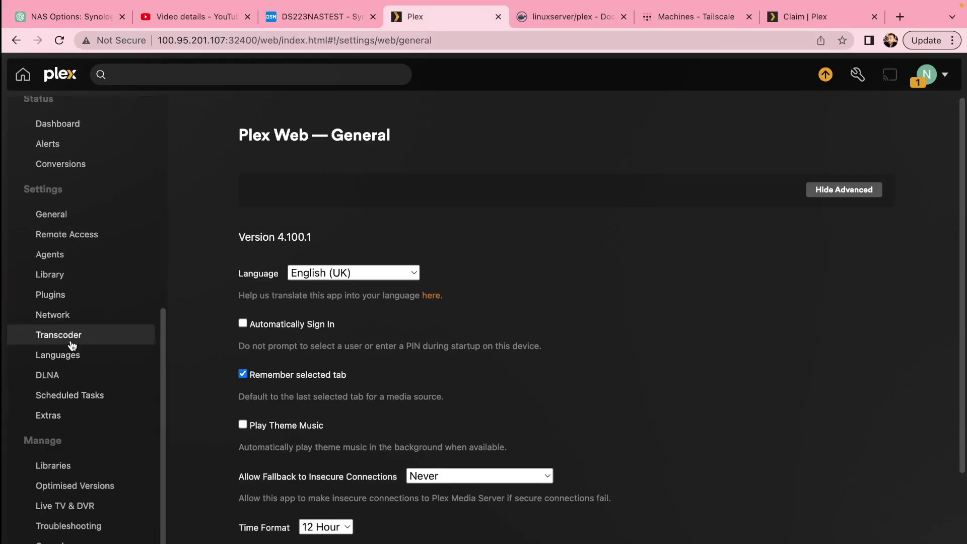
{"action": "left_click", "coordinate": [72, 345]}
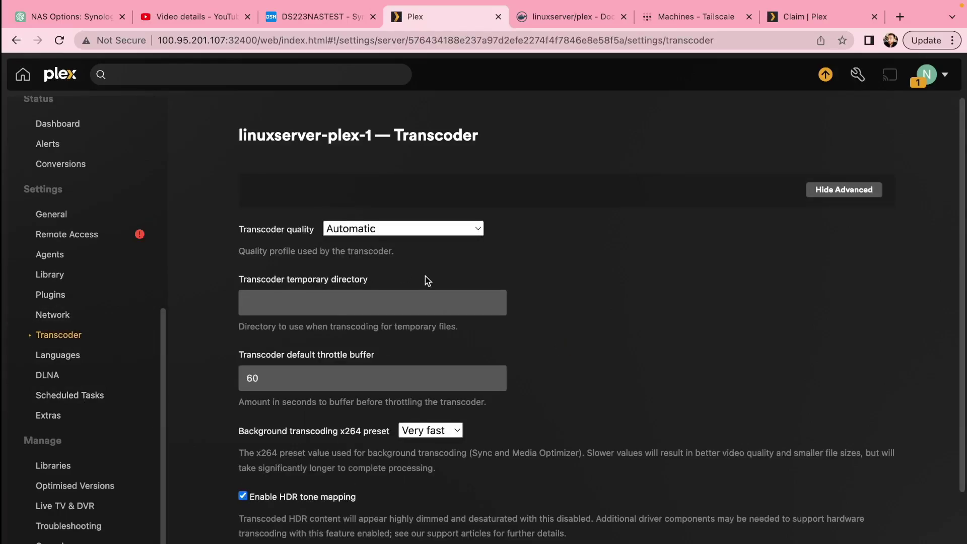
{"action": "scroll", "coordinate": [565, 330], "scroll_direction": "down", "scroll_amount": 3}
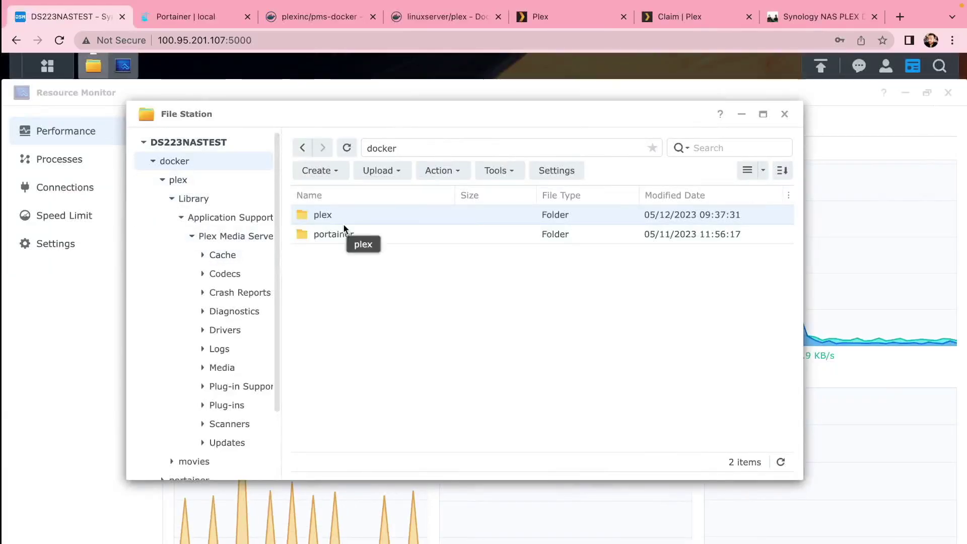
Go to docker/plex/Library/Application Support/Plex Media Server and download Preferences.xml.
{"action": "double_click", "coordinate": [322, 214]}
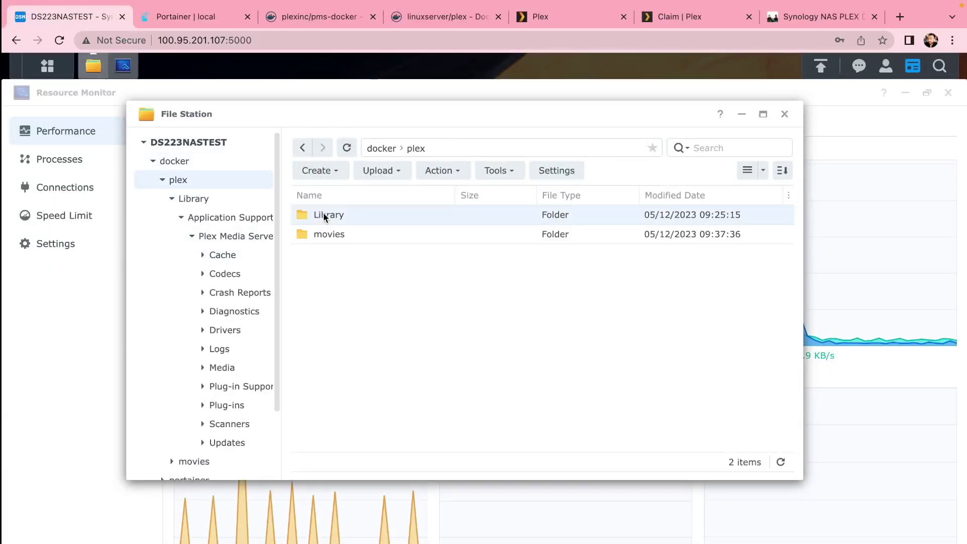
{"action": "double_click", "coordinate": [323, 213]}
{"action": "double_click", "coordinate": [322, 213]}
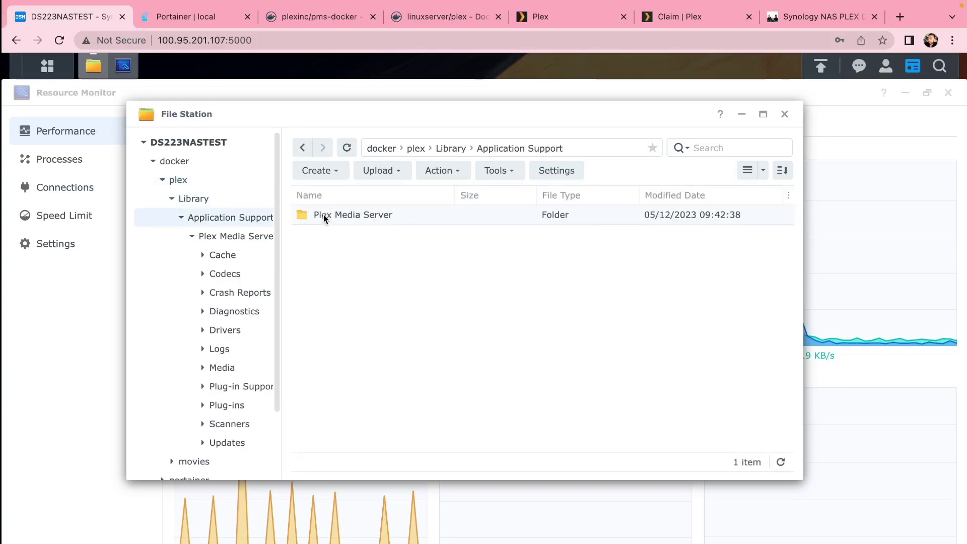
{"action": "double_click", "coordinate": [336, 216]}
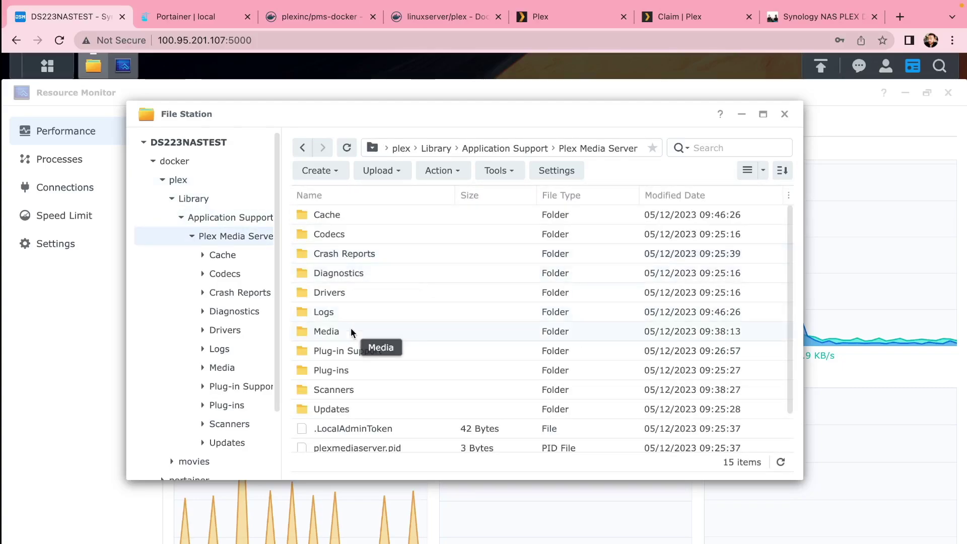
{"action": "scroll", "coordinate": [350, 327], "scroll_direction": "down", "scroll_amount": 2}
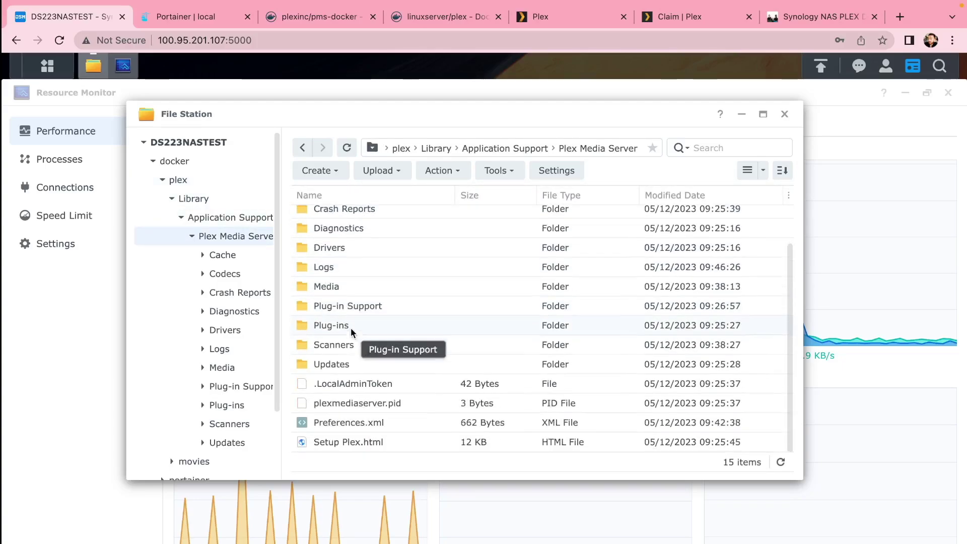
{"action": "right_click", "coordinate": [334, 422]}
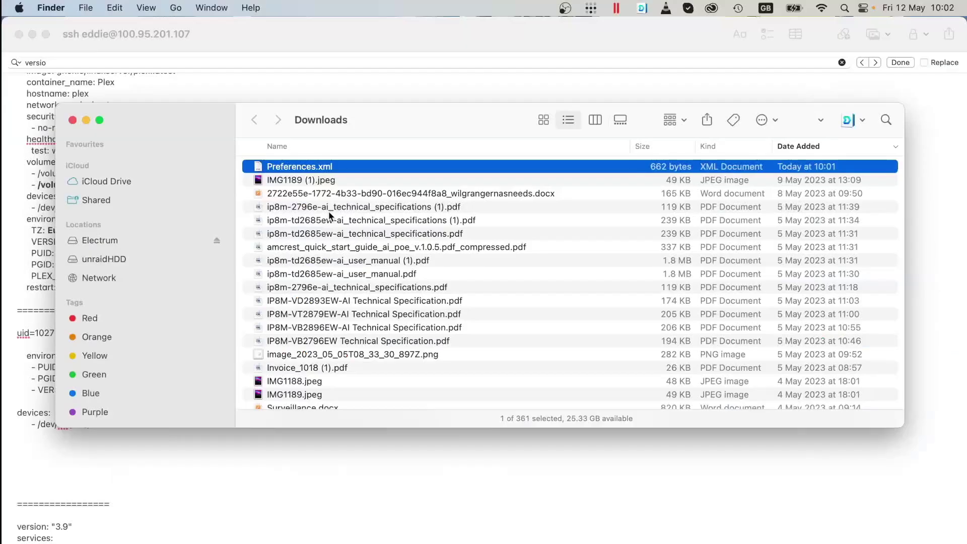
Open the downloaded Preferences.xml in Sublime Text and add VaapiDriver="i965" after TranscoderQuality="3".
{"action": "right_click", "coordinate": [300, 167]}
{"action": "mouse_move", "coordinate": [328, 188]}
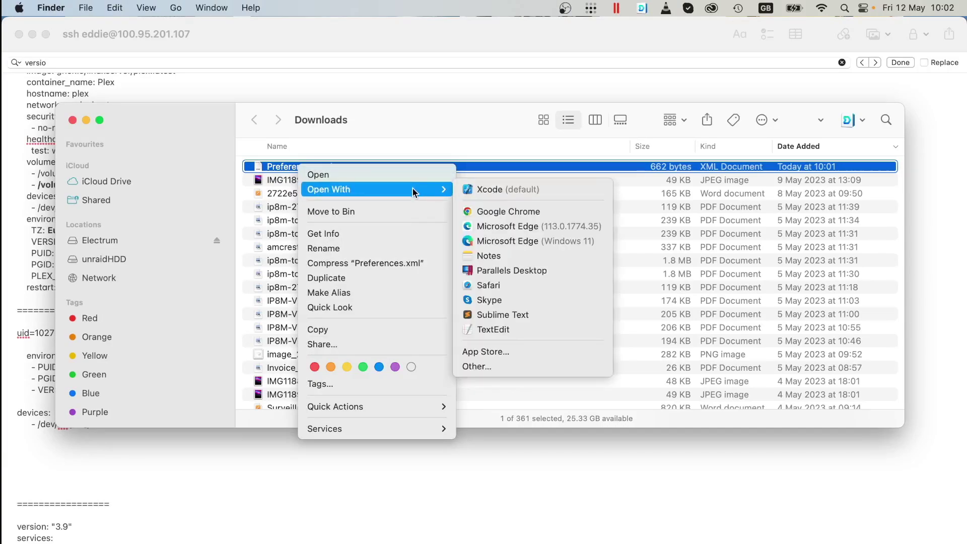
{"action": "left_click", "coordinate": [521, 315]}
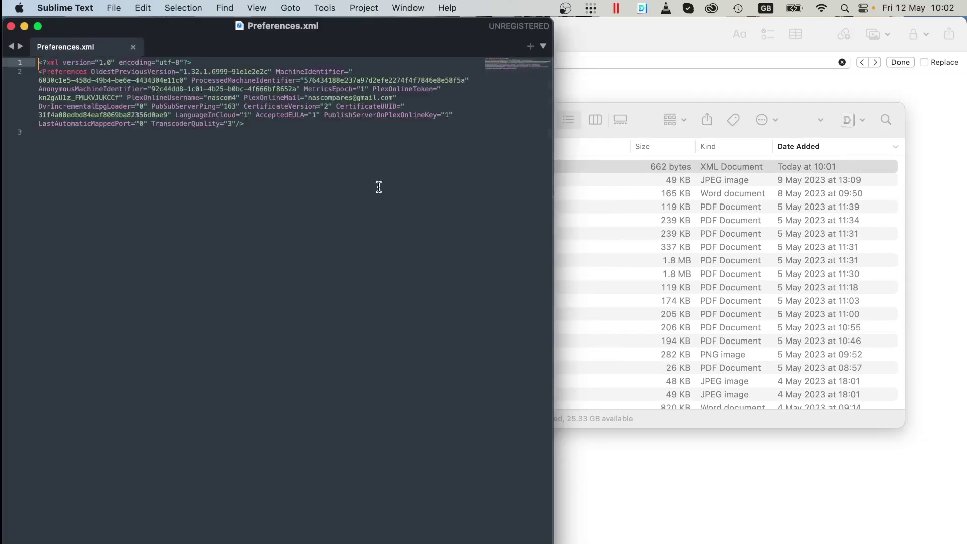
{"action": "left_click", "coordinate": [37, 27]}
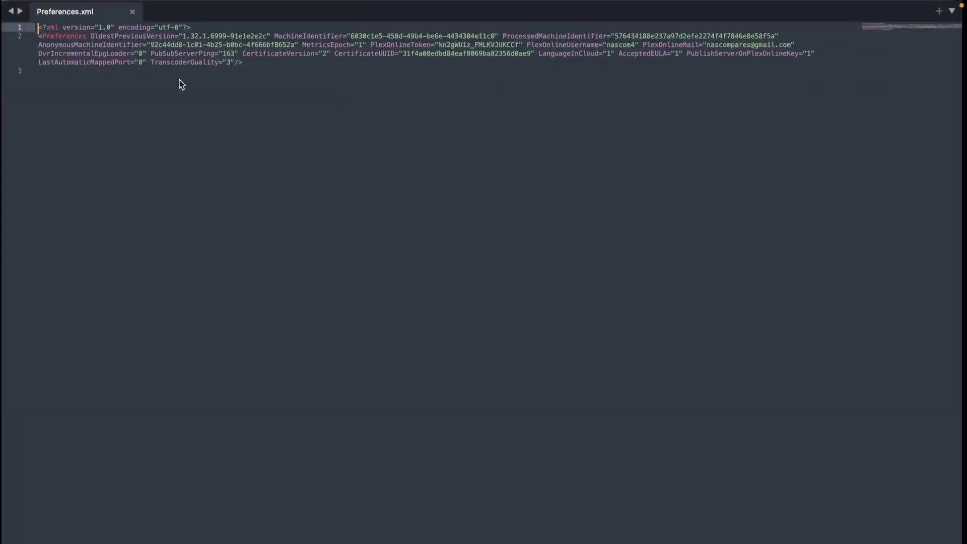
{"action": "left_click", "coordinate": [236, 62]}
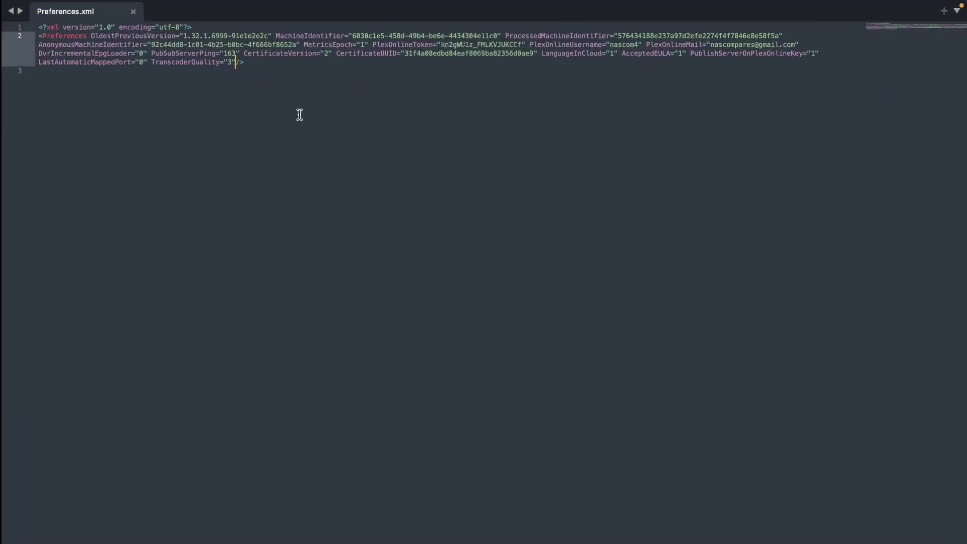
{"action": "type", "text": "VaapiDriver=\"i965\""}
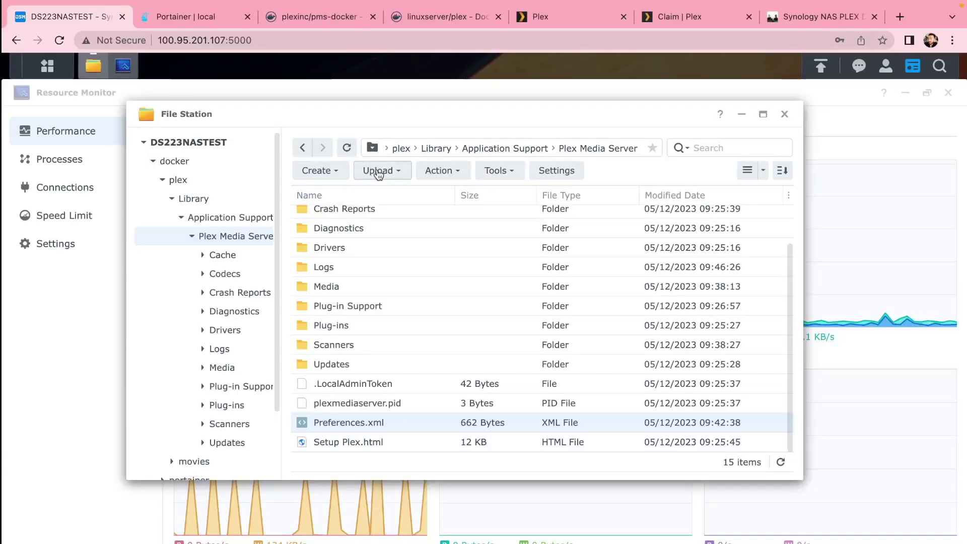
{"action": "left_click", "coordinate": [379, 172]}
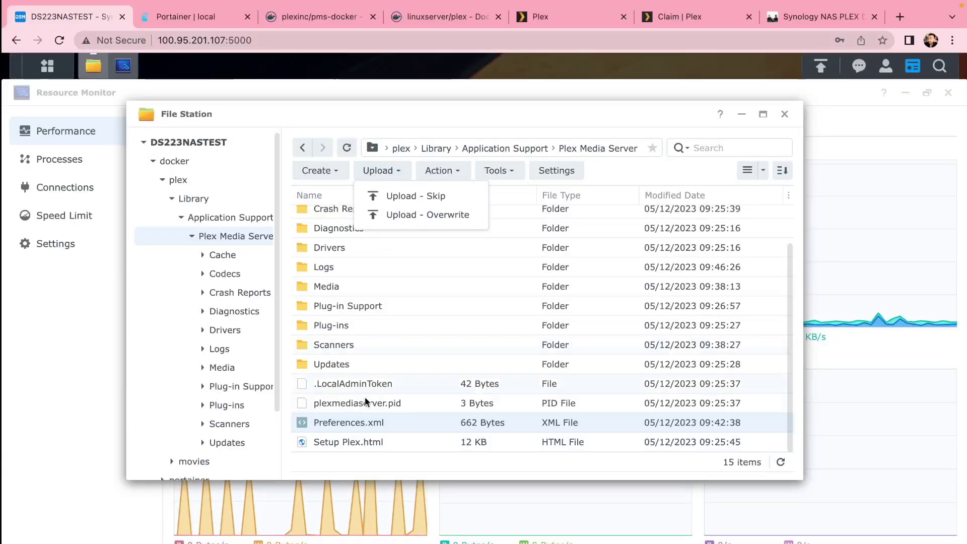
{"action": "left_click", "coordinate": [376, 419]}
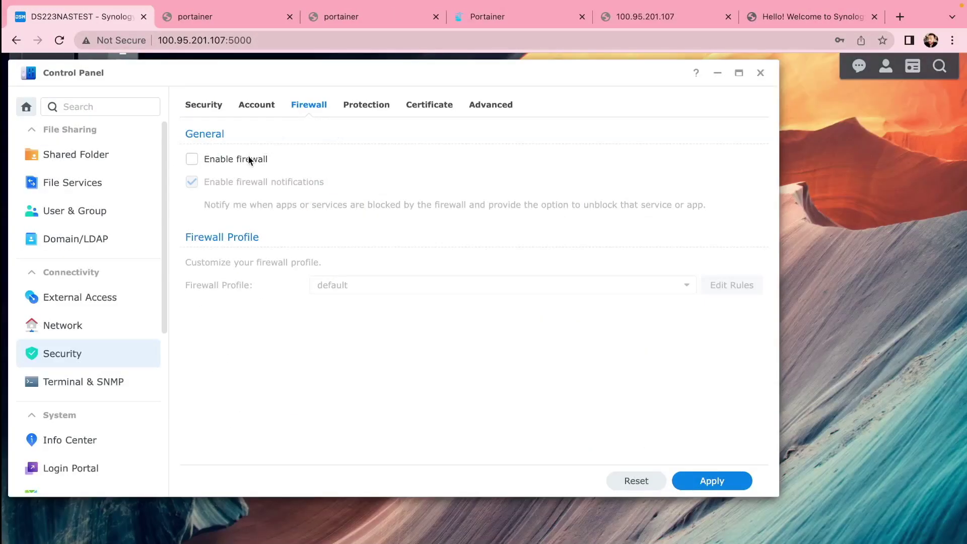
Enable the NAS firewall and start a custom-ports rule in the default profile.
{"action": "left_click", "coordinate": [249, 160]}
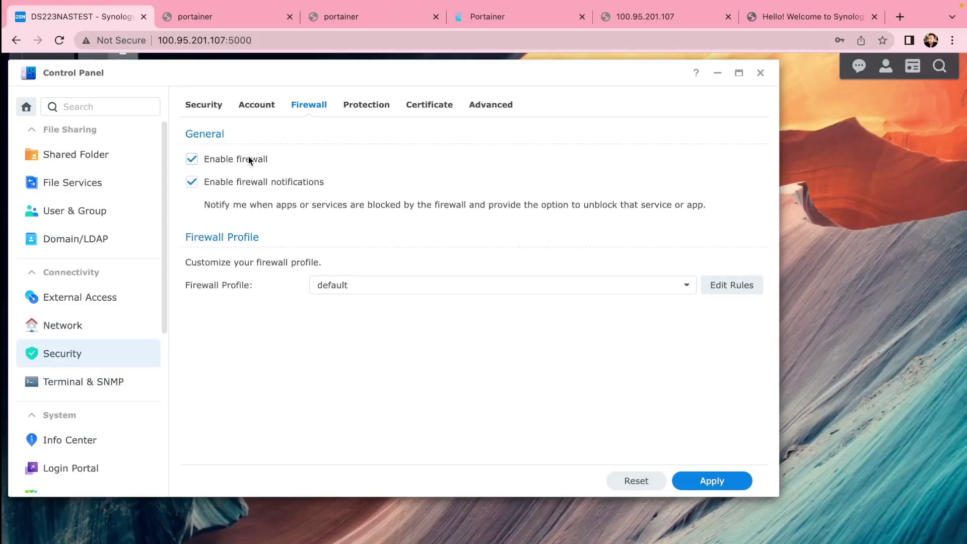
{"action": "left_click", "coordinate": [712, 286]}
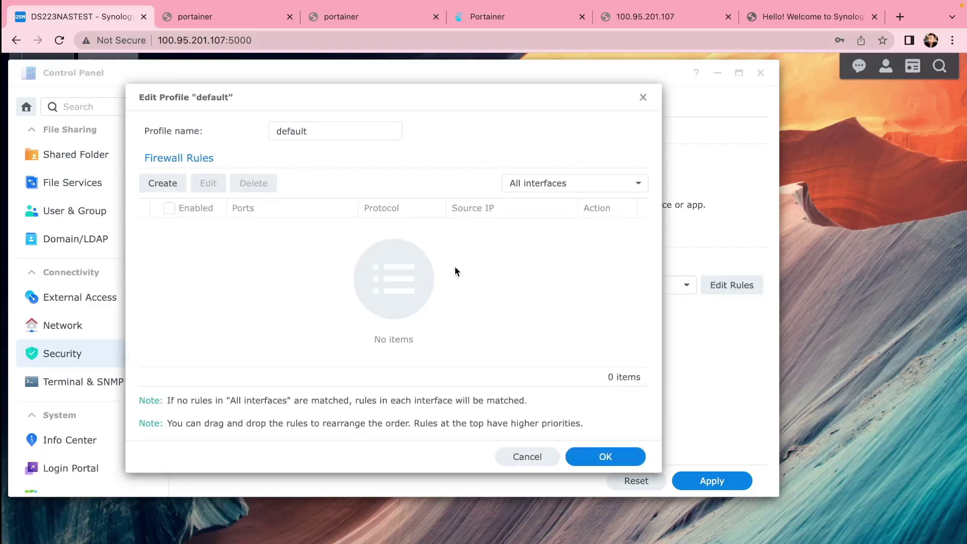
{"action": "left_click", "coordinate": [162, 184]}
{"action": "left_click", "coordinate": [501, 215]}
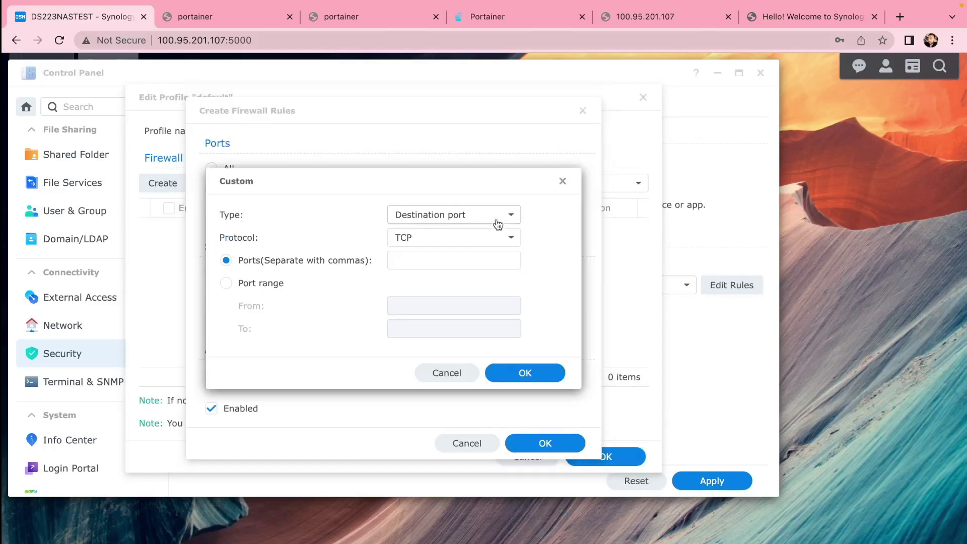
{"action": "left_click", "coordinate": [425, 261]}
{"action": "type", "text": "8"}
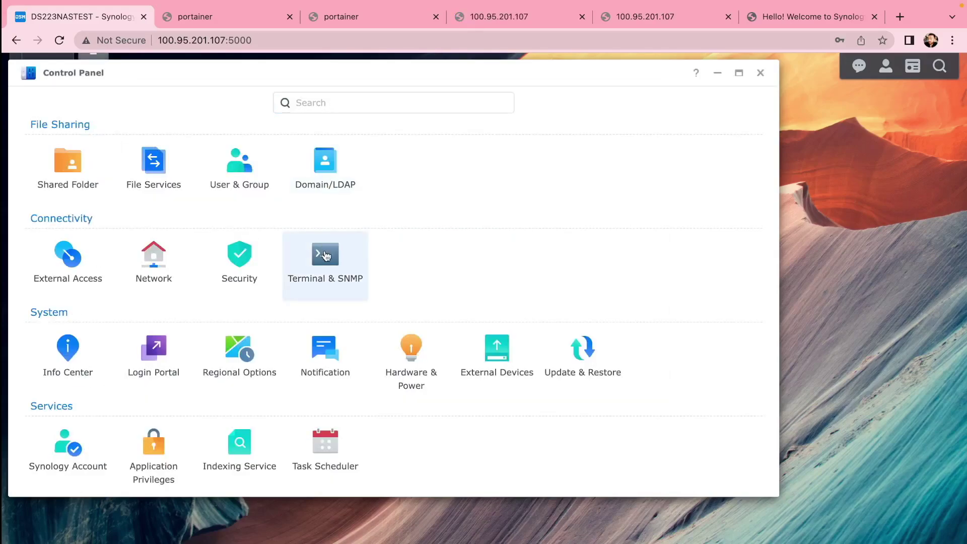
Show the Terminal & SNMP settings with SSH on port 22, then launch Mac Terminal.
{"action": "left_click", "coordinate": [326, 247]}
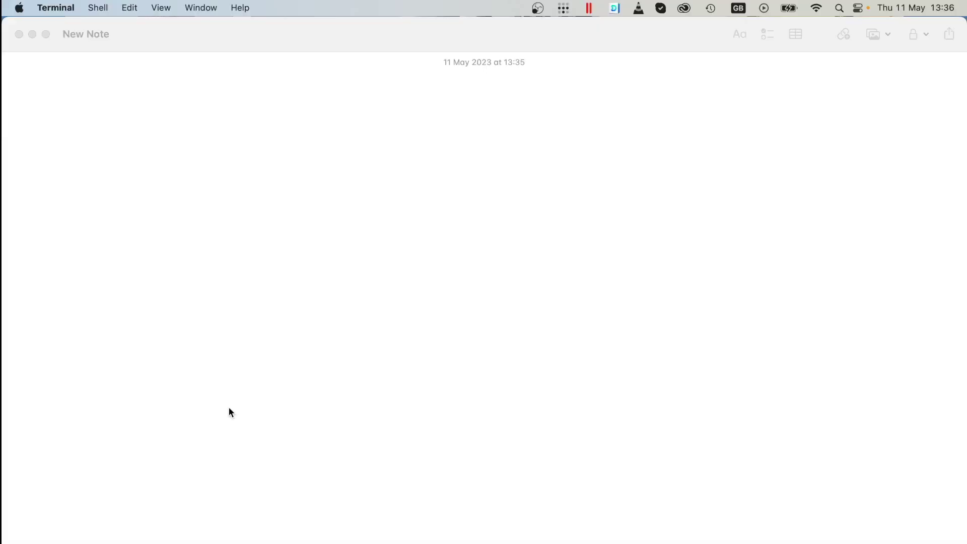
{"action": "key", "text": "super+space"}
{"action": "type", "text": "termin"}
{"action": "key", "text": "Return"}
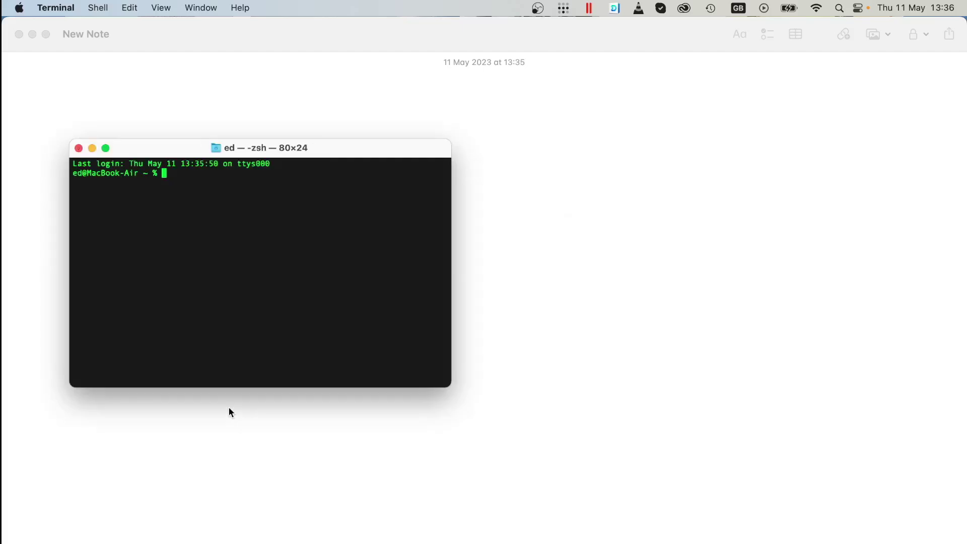
SSH into the NAS at 100.95.201.107 and run the sudo docker run command for portainer/portainer.
{"action": "type", "text": "ssh eddie@100.95.201.107"}
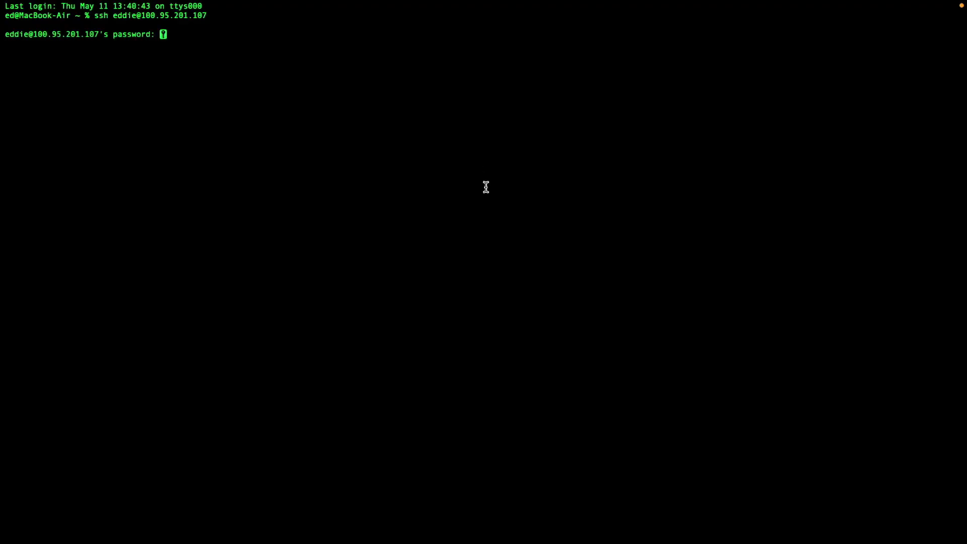
{"action": "key", "text": "Return"}
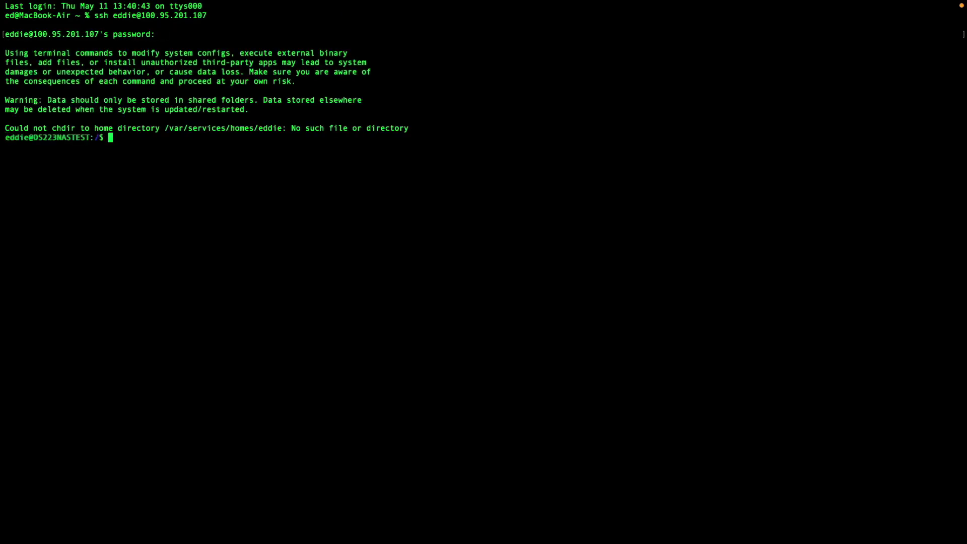
{"action": "key", "text": "Return"}
{"action": "key", "text": "super+v"}
{"action": "key", "text": "Return"}
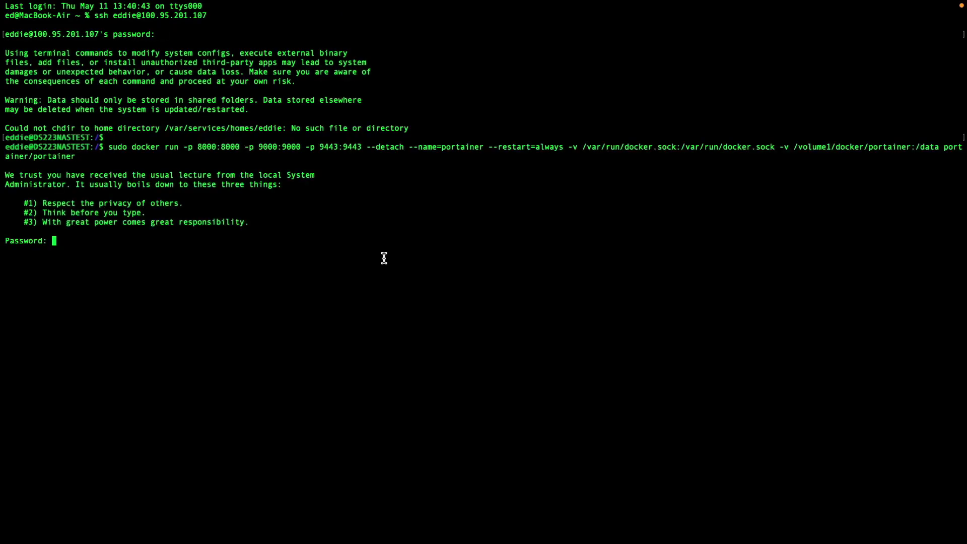
{"action": "key", "text": "Return"}
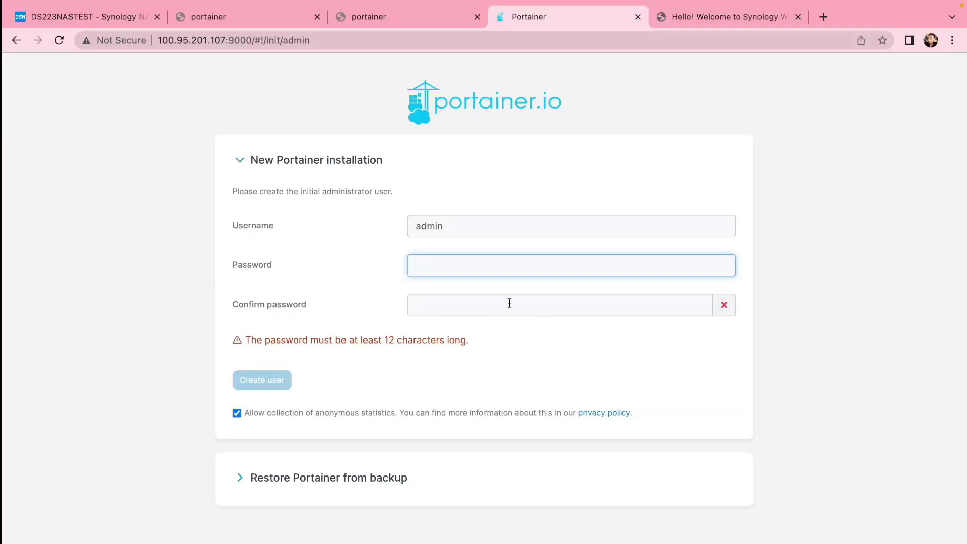
Create the Portainer administrator account with a custom username and password.
{"action": "left_click", "coordinate": [459, 232]}
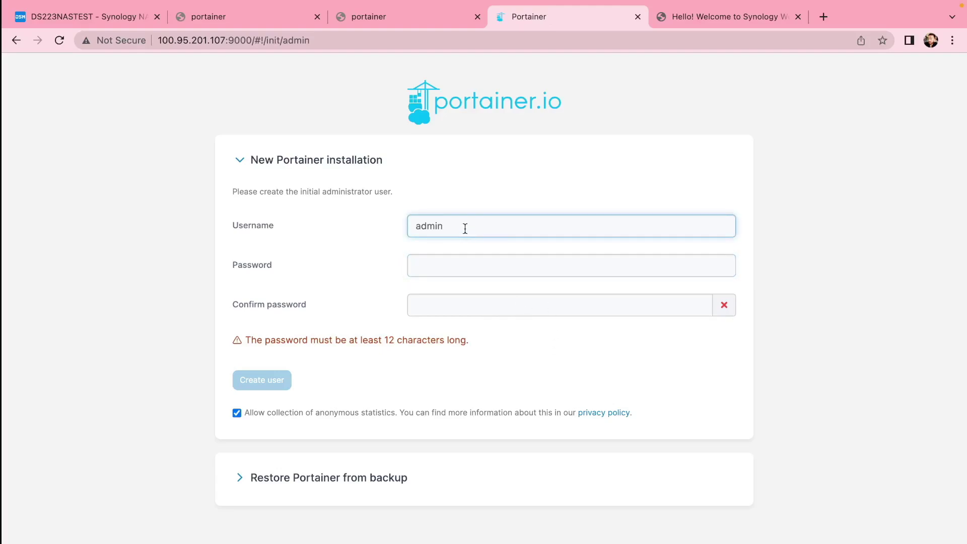
{"action": "left_click_drag", "start_coordinate": [460, 232], "coordinate": [375, 234]}
{"action": "type", "text": "eddie"}
{"action": "key", "text": "Tab"}
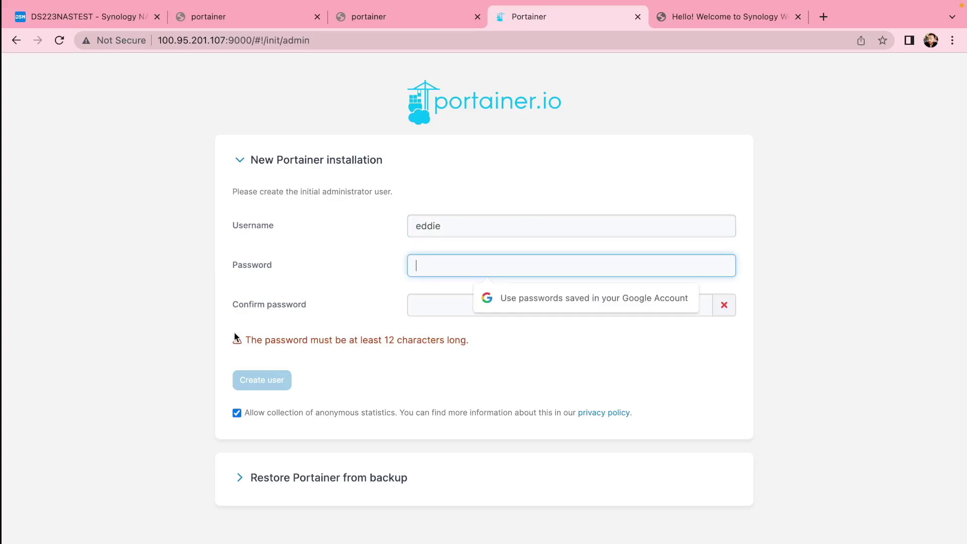
{"action": "key", "text": "super+v"}
{"action": "left_click", "coordinate": [481, 305]}
{"action": "key", "text": "super+v"}
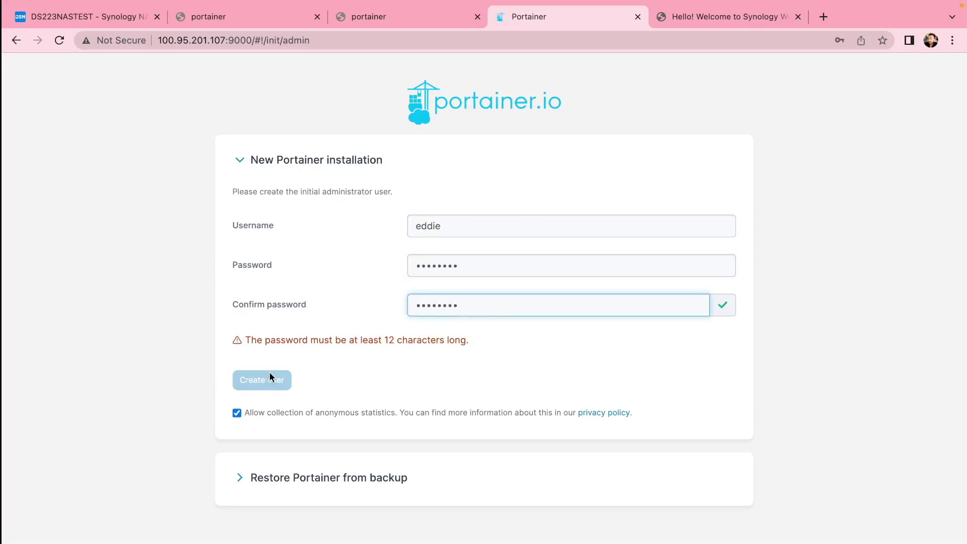
{"action": "left_click", "coordinate": [270, 378]}
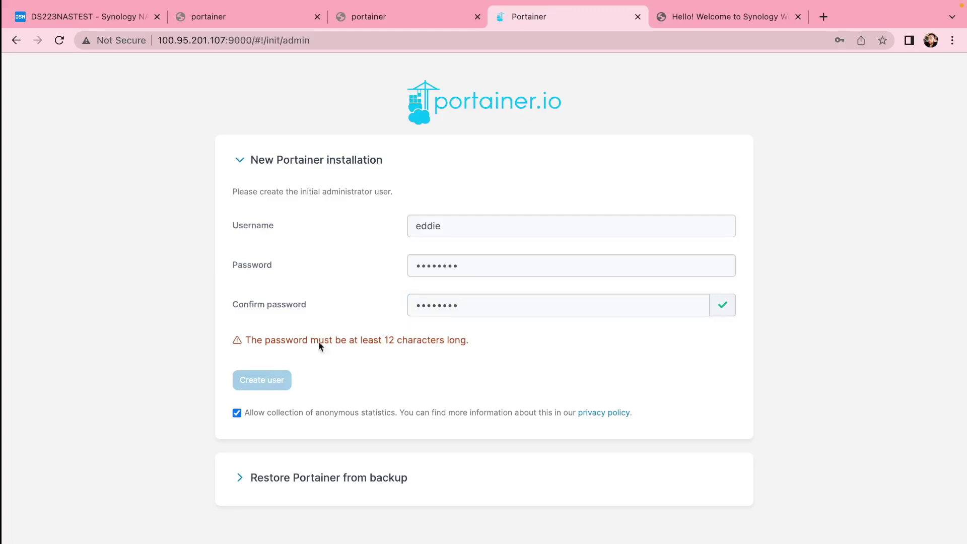
{"action": "double_click", "coordinate": [483, 266]}
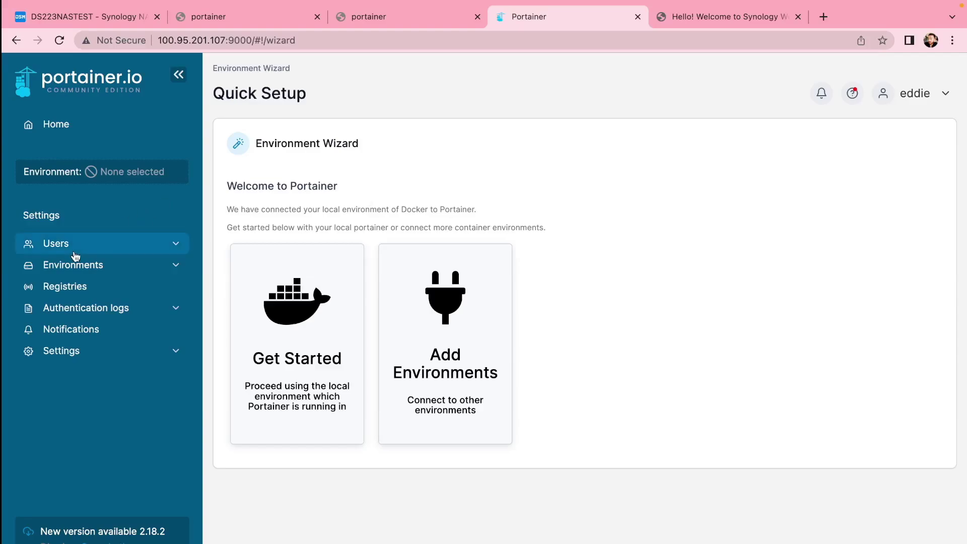
From Home, open the local Docker environment's dashboard and its containers list.
{"action": "left_click", "coordinate": [56, 127]}
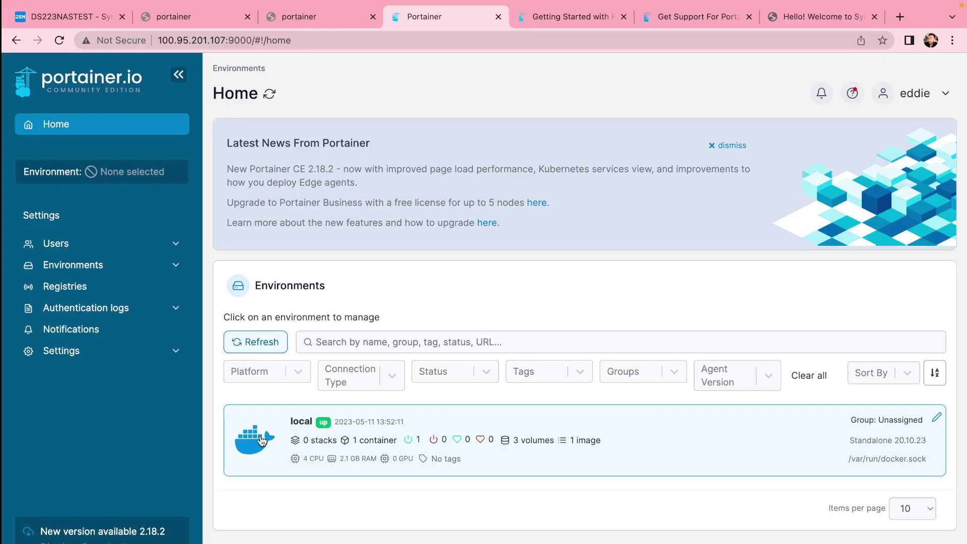
{"action": "left_click", "coordinate": [261, 440]}
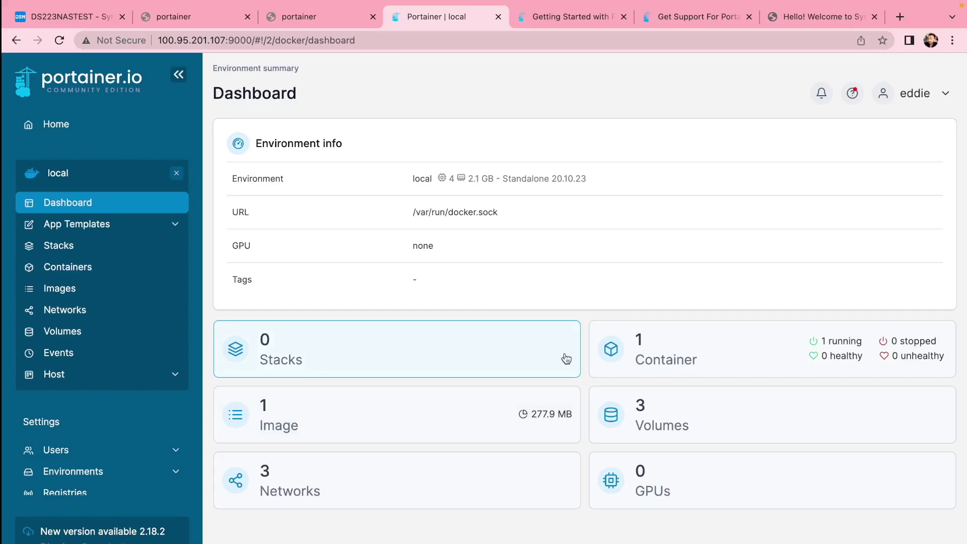
{"action": "left_click", "coordinate": [647, 347]}
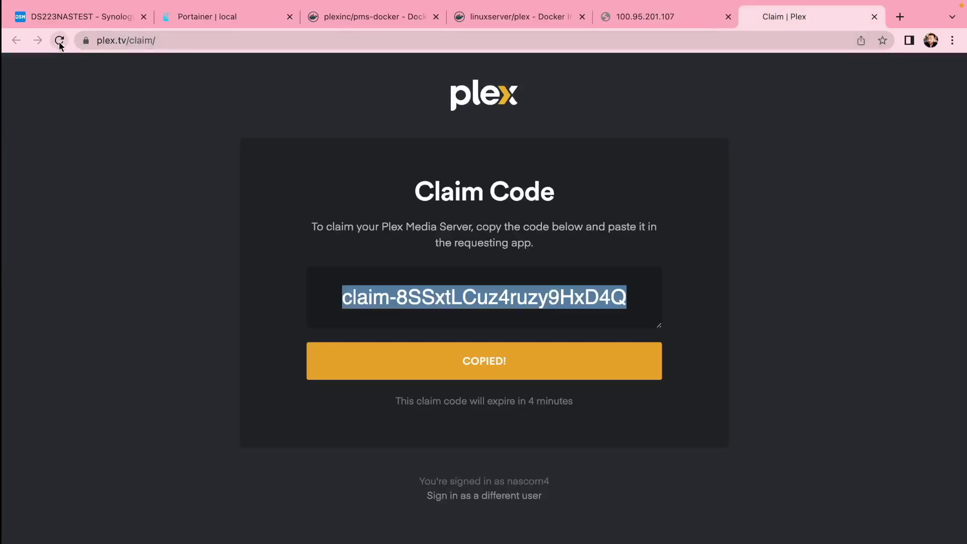
Reload plex.tv/claim for a fresh claim code and copy it to the clipboard.
{"action": "left_click", "coordinate": [59, 40]}
{"action": "left_click", "coordinate": [516, 363]}
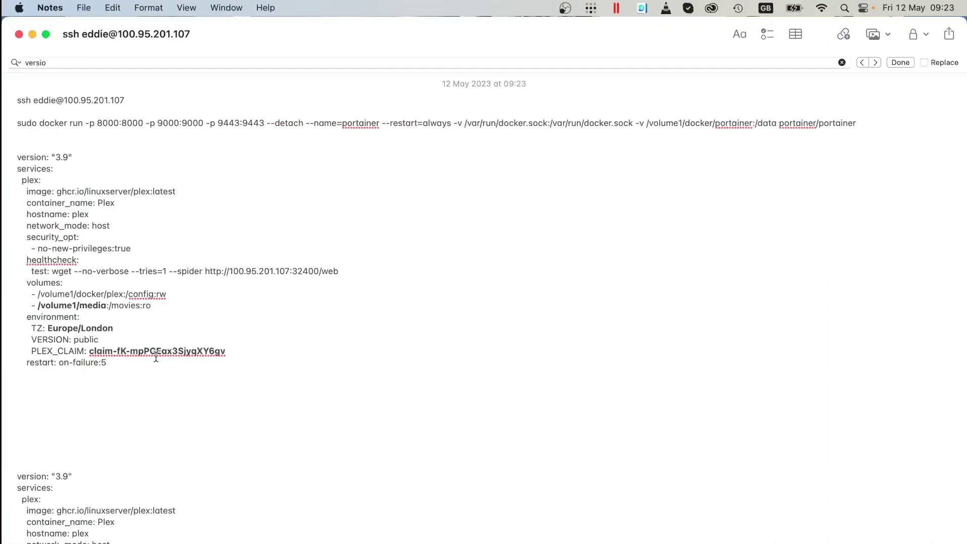
Replace the old PLEX_CLAIM value in Notes with the new code and copy the whole compose block.
{"action": "left_click_drag", "start_coordinate": [246, 351], "coordinate": [89, 354]}
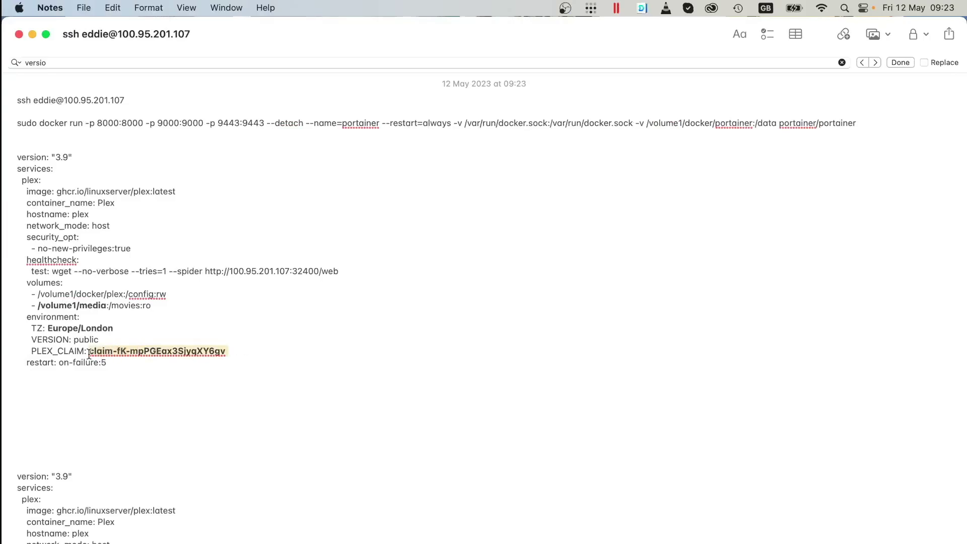
{"action": "key", "text": "super+v"}
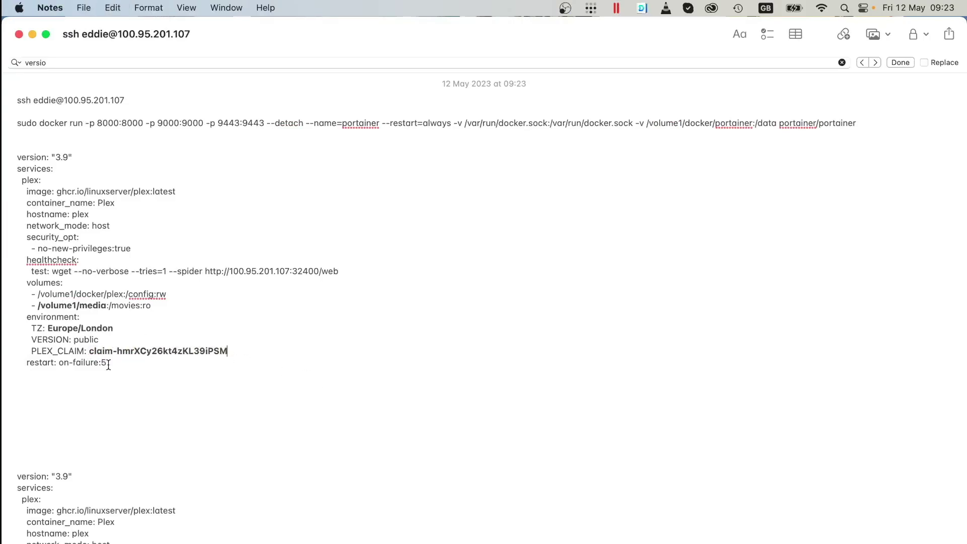
{"action": "left_click_drag", "start_coordinate": [126, 359], "coordinate": [3, 155]}
{"action": "key", "text": "super+Tab"}
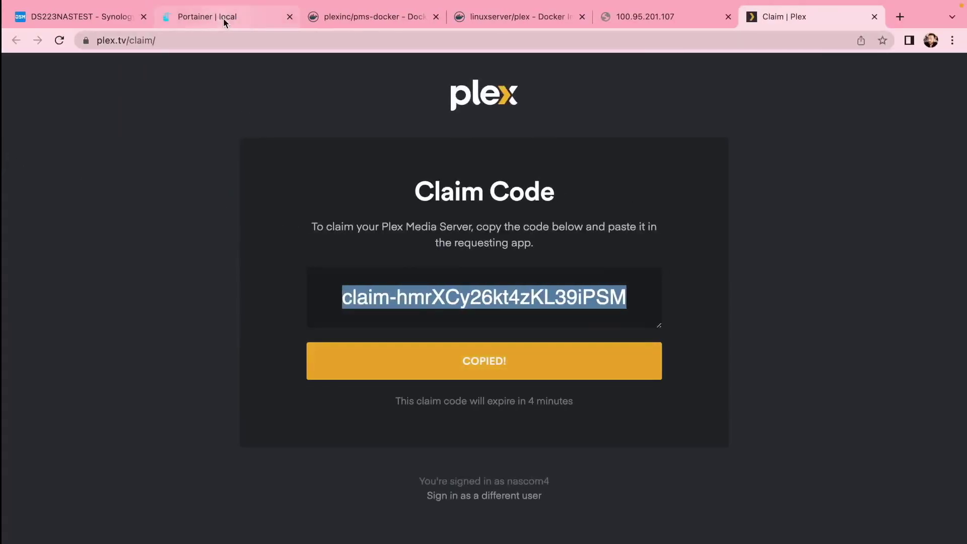
Add a new Portainer stack named plex and paste the compose definition into the Web editor.
{"action": "left_click", "coordinate": [223, 19]}
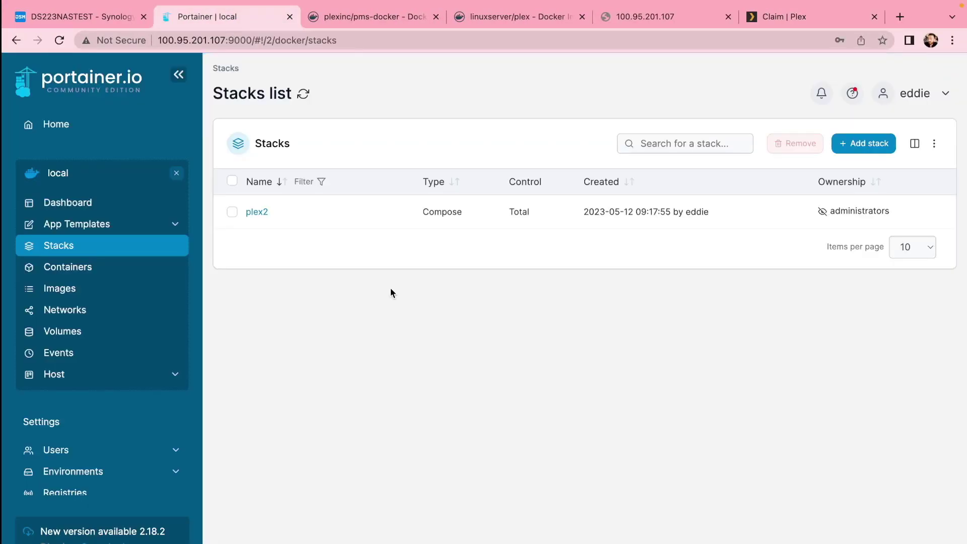
{"action": "left_click", "coordinate": [856, 145]}
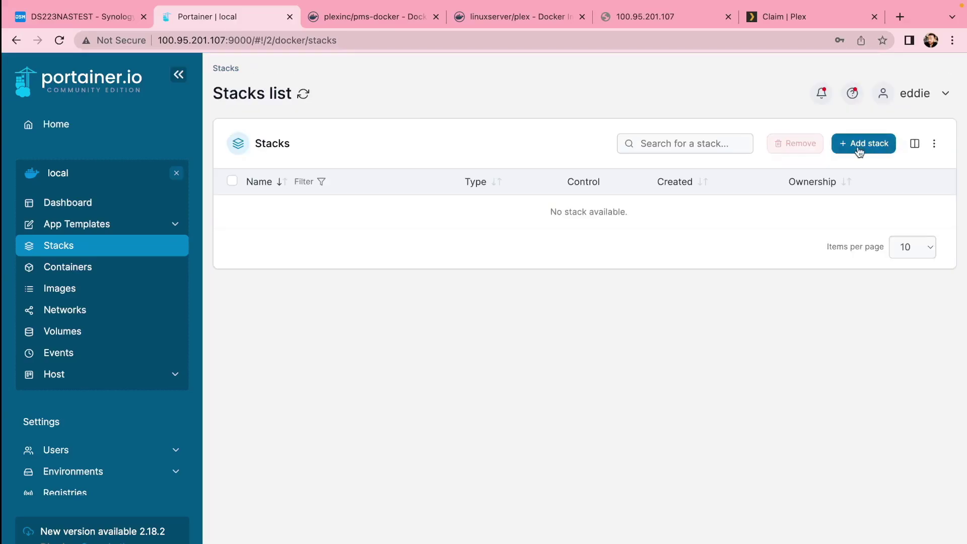
{"action": "left_click", "coordinate": [857, 147]}
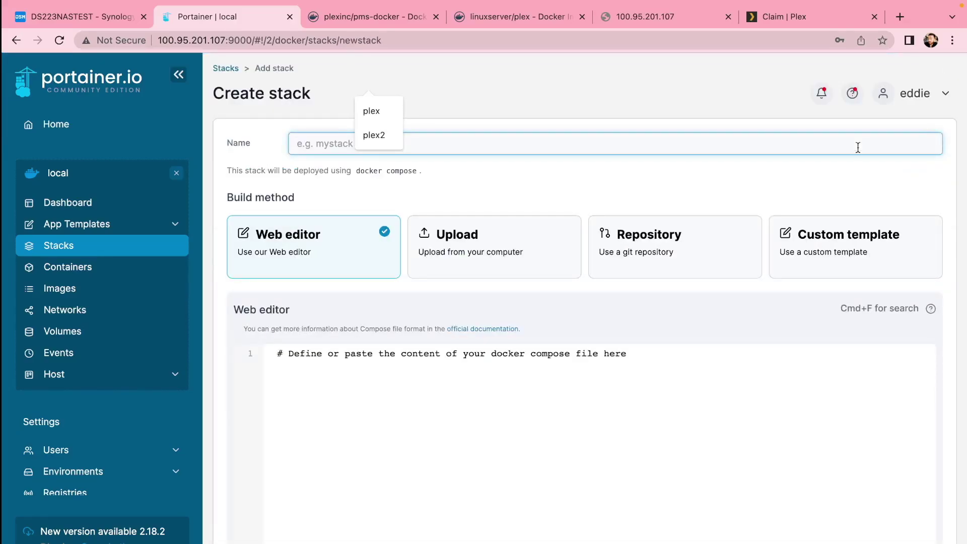
{"action": "type", "text": "plex"}
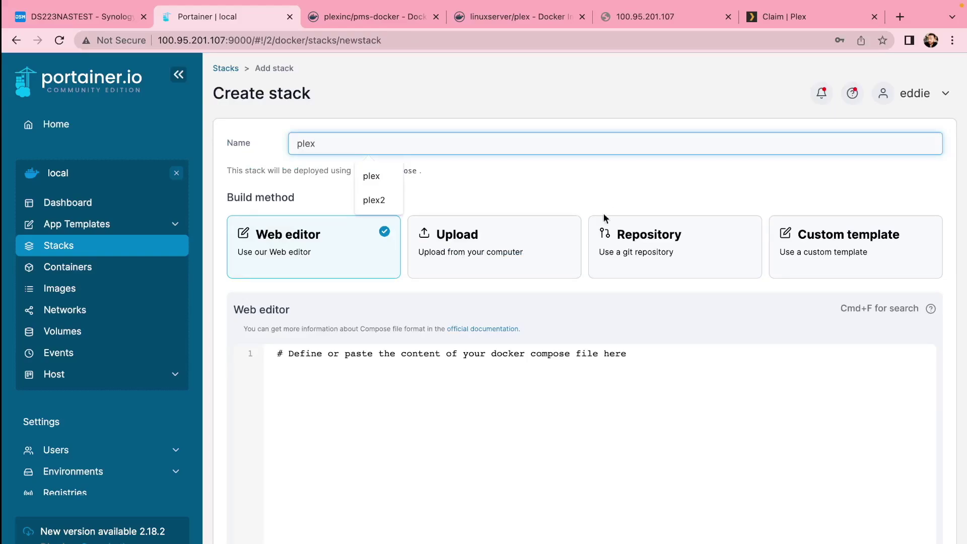
{"action": "left_click", "coordinate": [536, 457]}
{"action": "key", "text": "super+v"}
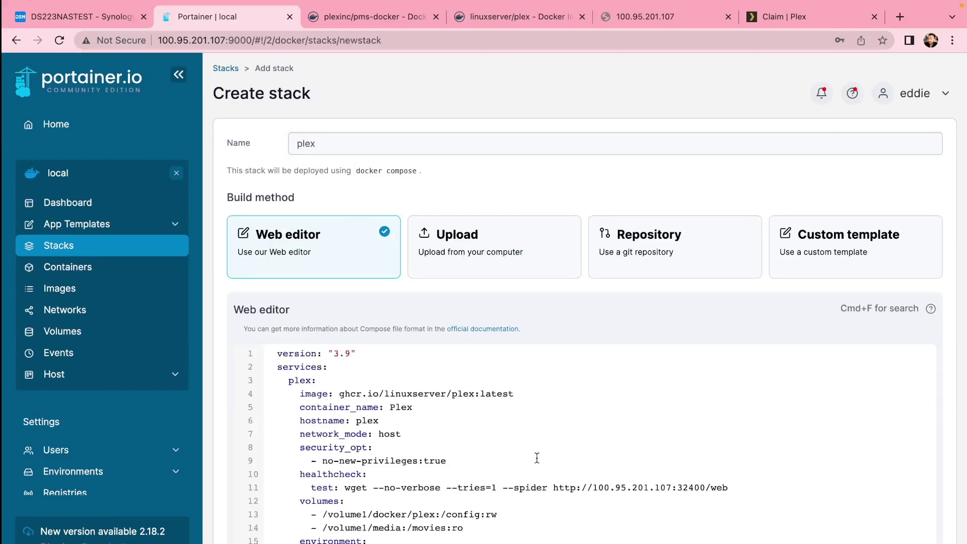
Review the image, volume mappings and claim code, deploy the stack, and open Containers.
{"action": "scroll", "coordinate": [537, 458], "scroll_direction": "down", "scroll_amount": 3}
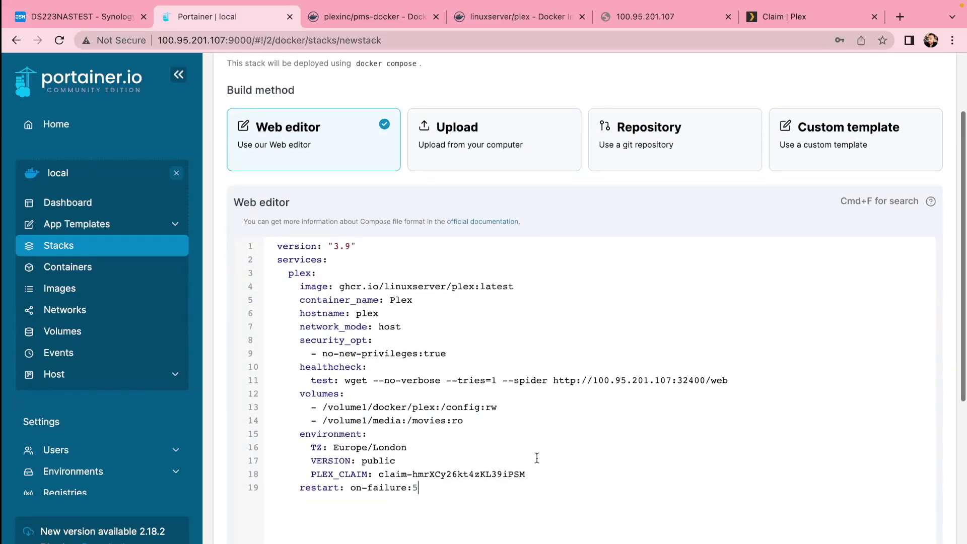
{"action": "left_click_drag", "start_coordinate": [340, 287], "coordinate": [474, 288]}
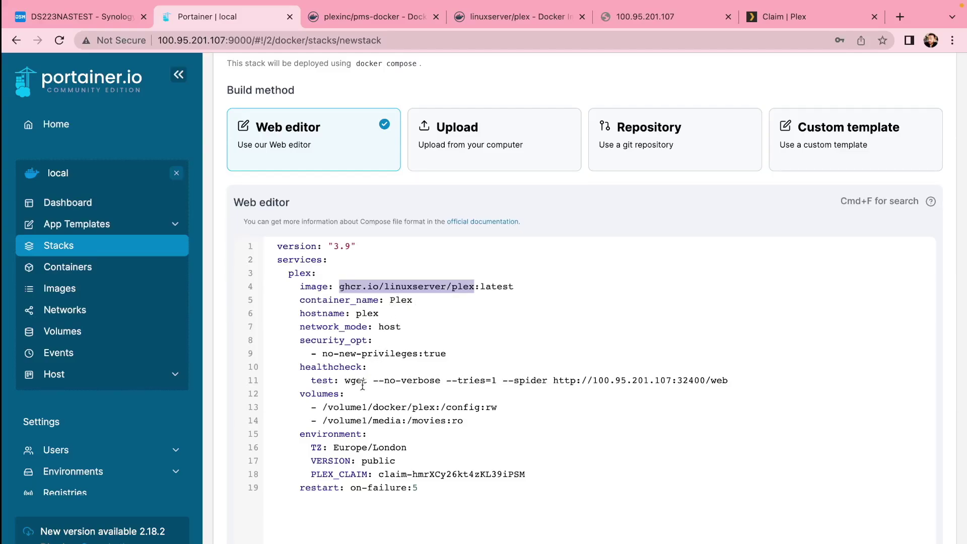
{"action": "left_click_drag", "start_coordinate": [327, 407], "coordinate": [405, 419]}
{"action": "left_click_drag", "start_coordinate": [382, 473], "coordinate": [458, 475]}
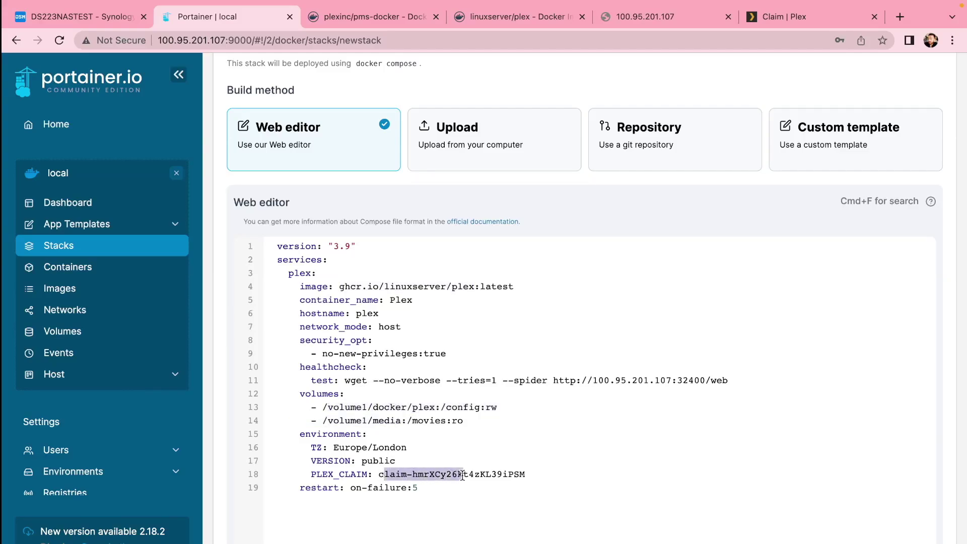
{"action": "scroll", "coordinate": [425, 452], "scroll_direction": "down", "scroll_amount": 5}
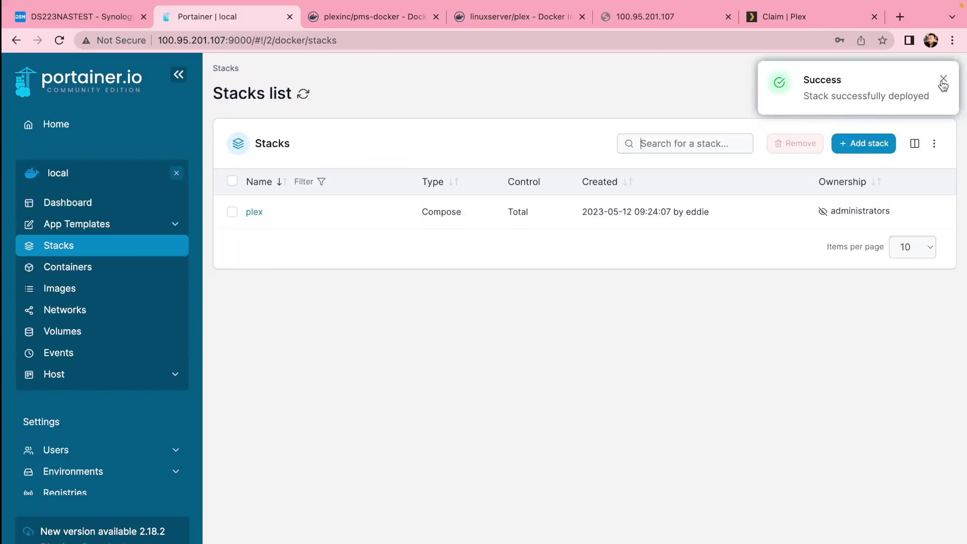
{"action": "left_click", "coordinate": [942, 80]}
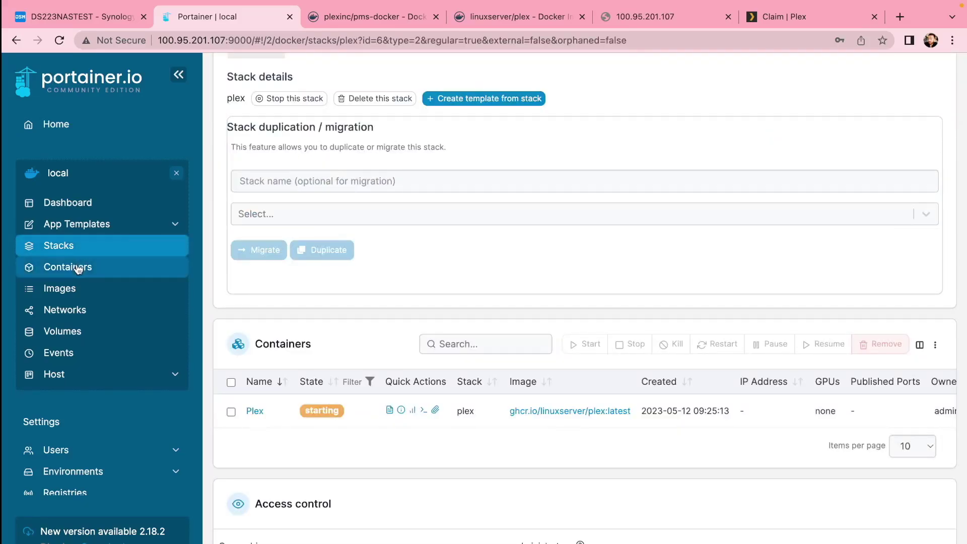
{"action": "left_click", "coordinate": [78, 270]}
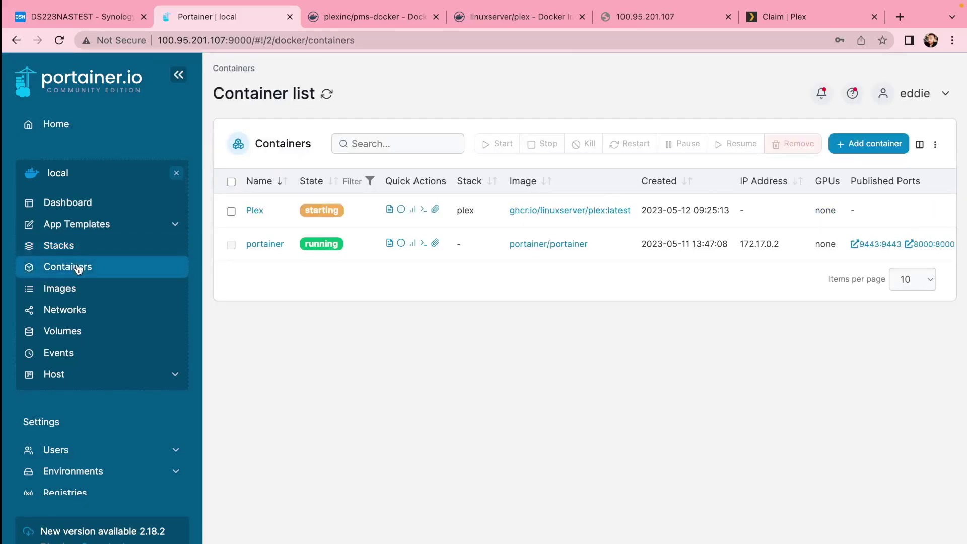
{"action": "left_click", "coordinate": [644, 17]}
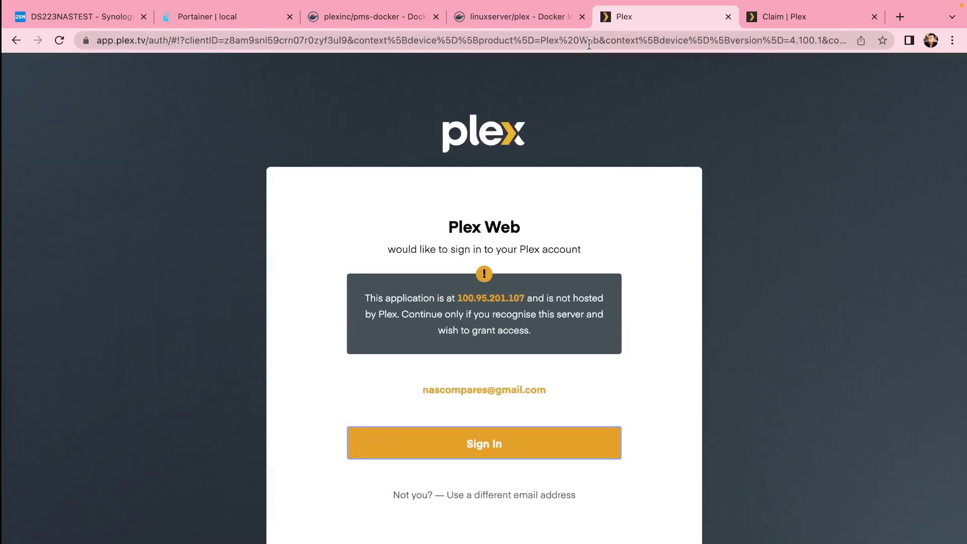
Sign in to Plex Web, finish the intro, and add a Films library up to browsing for its folder.
{"action": "left_click", "coordinate": [546, 438]}
{"action": "left_click", "coordinate": [535, 439]}
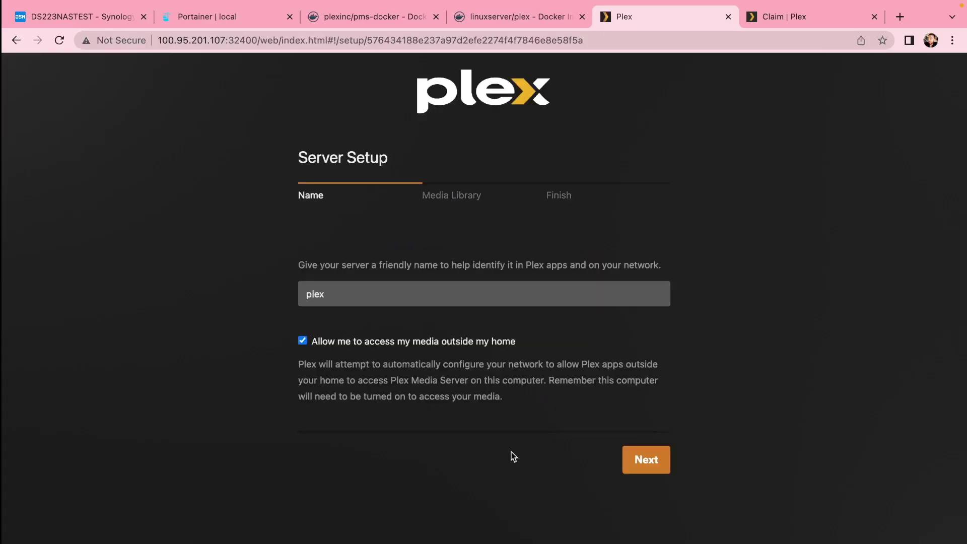
{"action": "left_click", "coordinate": [646, 460]}
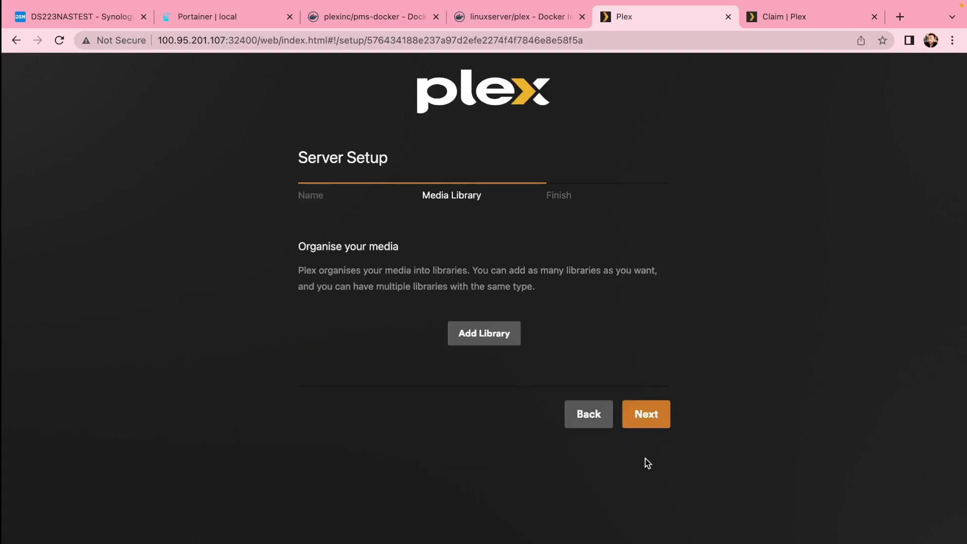
{"action": "left_click", "coordinate": [492, 343]}
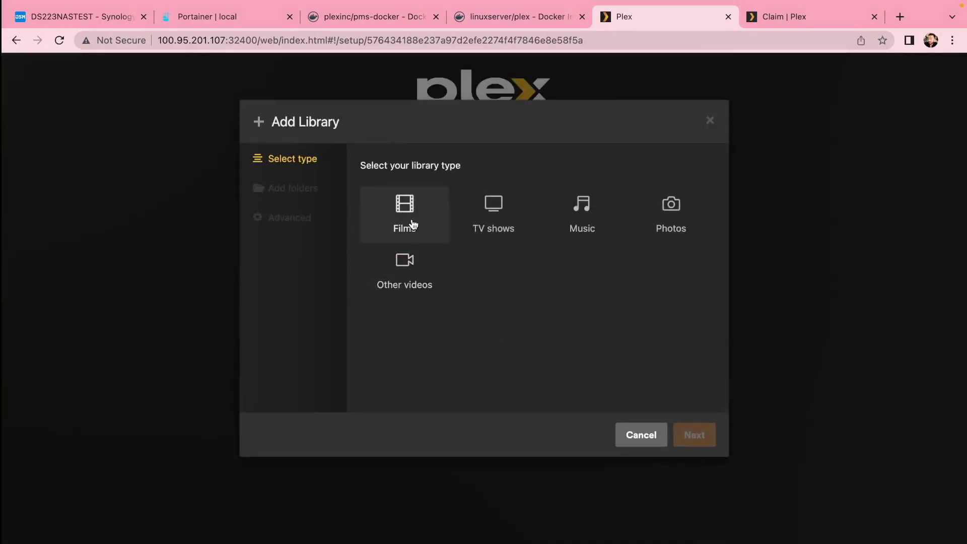
{"action": "left_click", "coordinate": [404, 217]}
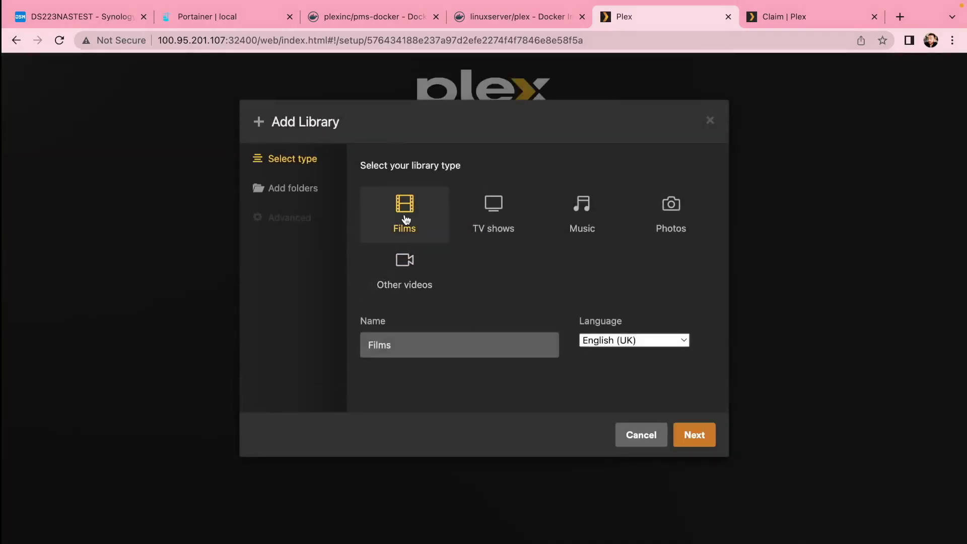
{"action": "left_click", "coordinate": [694, 435]}
{"action": "left_click", "coordinate": [535, 197]}
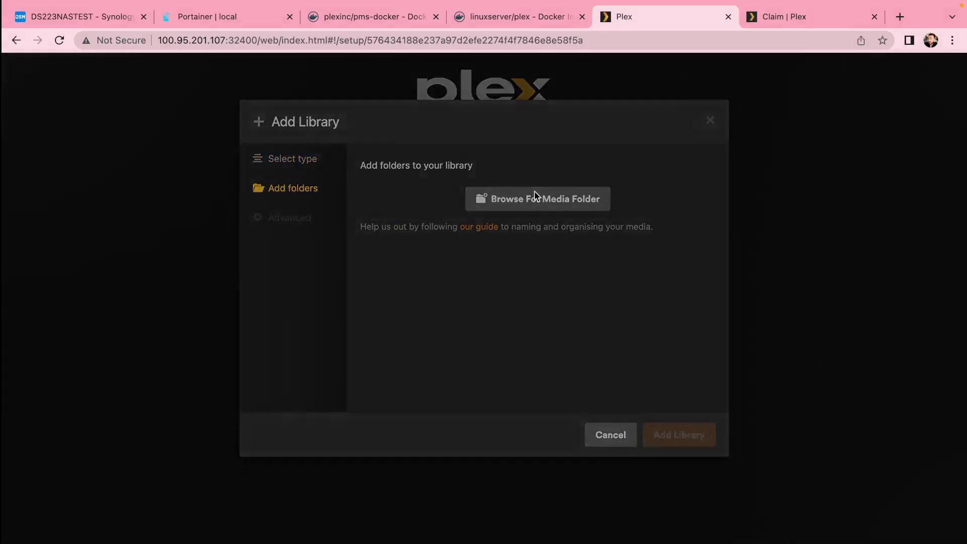
{"action": "key", "text": "ctrl+1"}
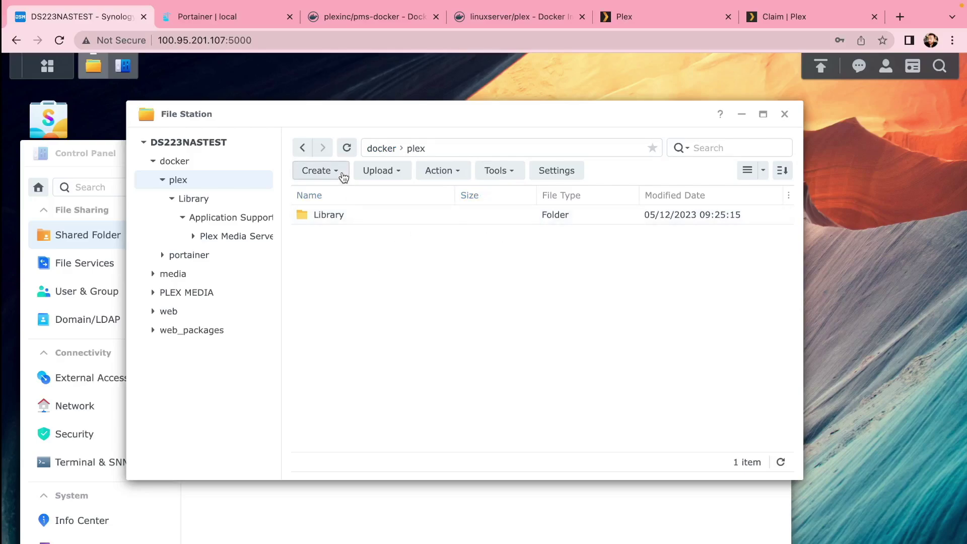
Create a folder named movies inside docker/plex.
{"action": "left_click", "coordinate": [317, 170]}
{"action": "left_click", "coordinate": [347, 192]}
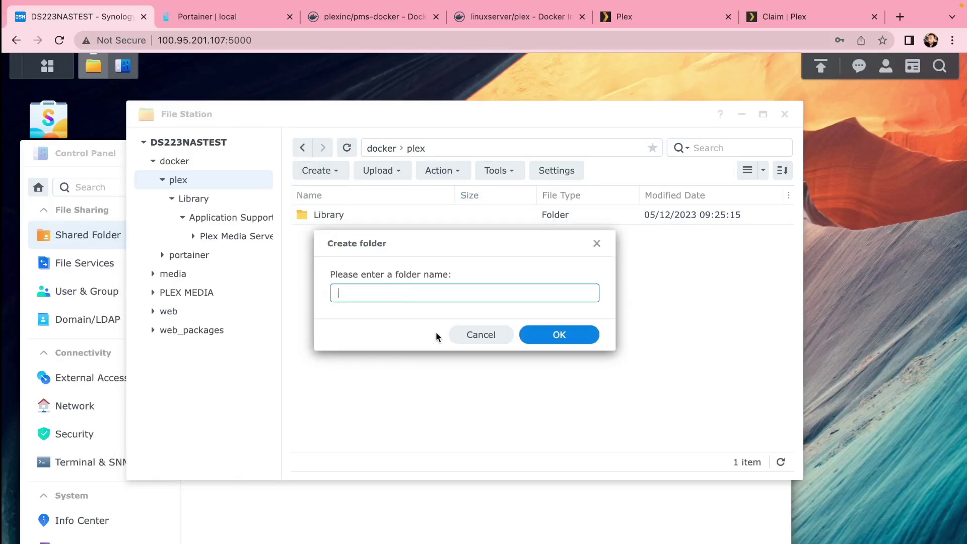
{"action": "type", "text": "movj"}
{"action": "left_click", "coordinate": [577, 334]}
Paste the three copied video files into the movies folder, overwriting any duplicates.
{"action": "left_click_drag", "start_coordinate": [304, 215], "coordinate": [304, 234]}
{"action": "double_click", "coordinate": [305, 234]}
{"action": "right_click", "coordinate": [325, 249]}
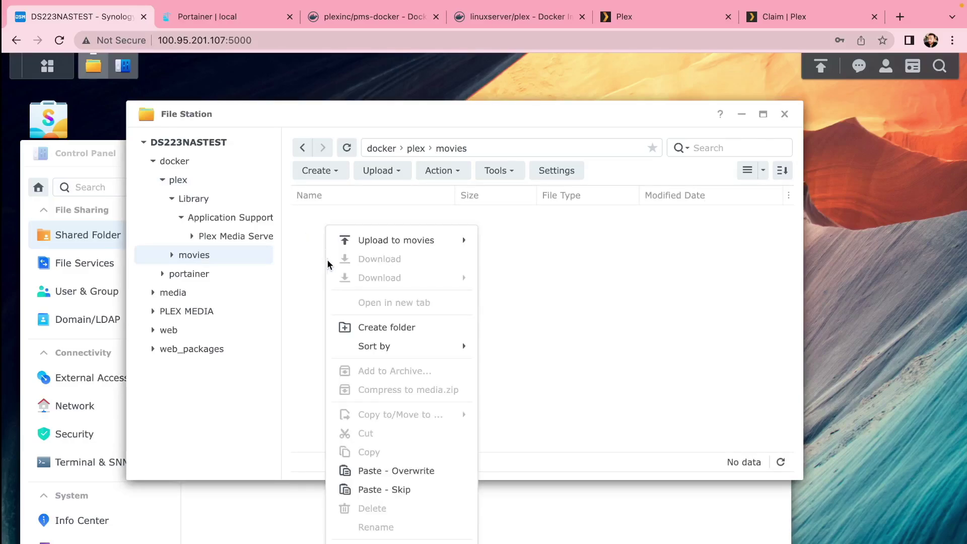
{"action": "left_click", "coordinate": [397, 470]}
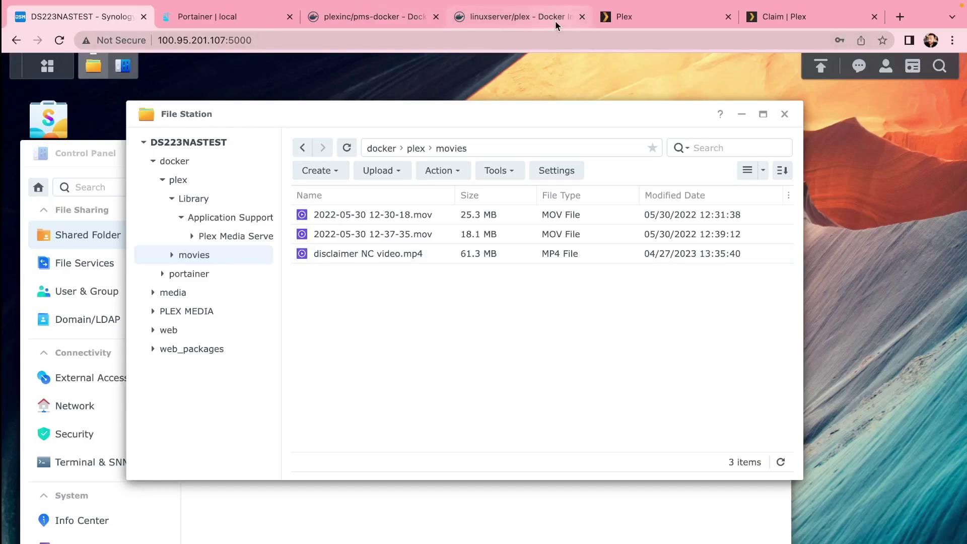
Create the second Films library from /config/movies and check Home's three recently added films.
{"action": "left_click", "coordinate": [626, 19]}
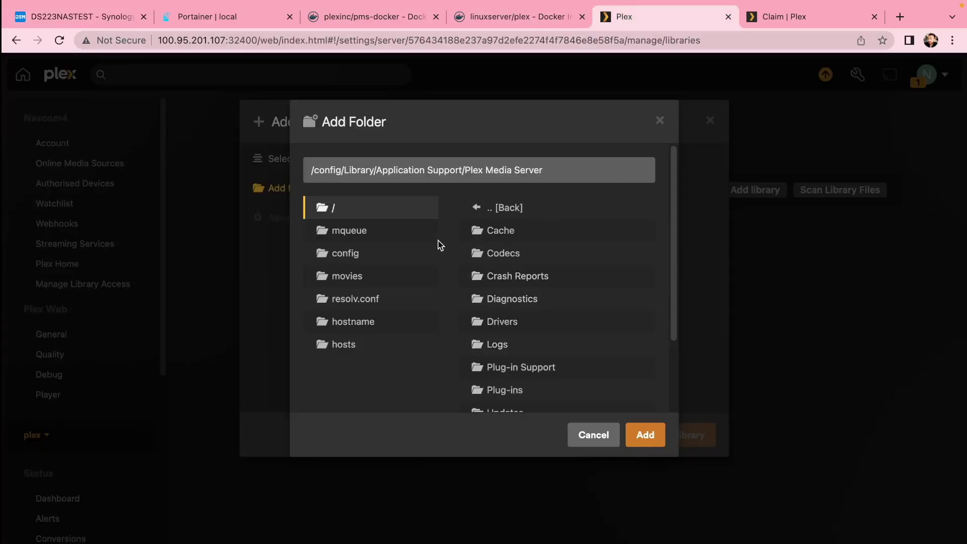
{"action": "left_click", "coordinate": [351, 278]}
{"action": "left_click", "coordinate": [355, 255]}
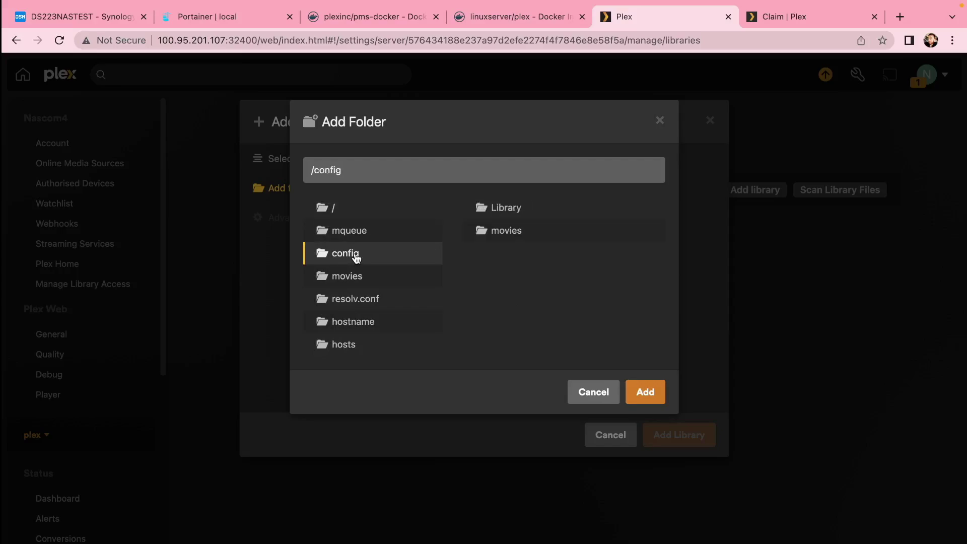
{"action": "left_click", "coordinate": [506, 233]}
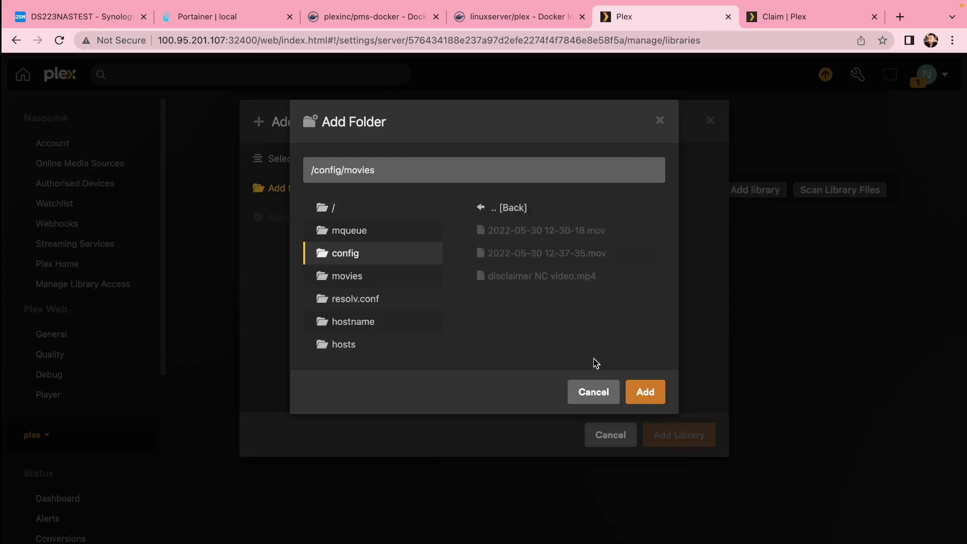
{"action": "left_click", "coordinate": [647, 393]}
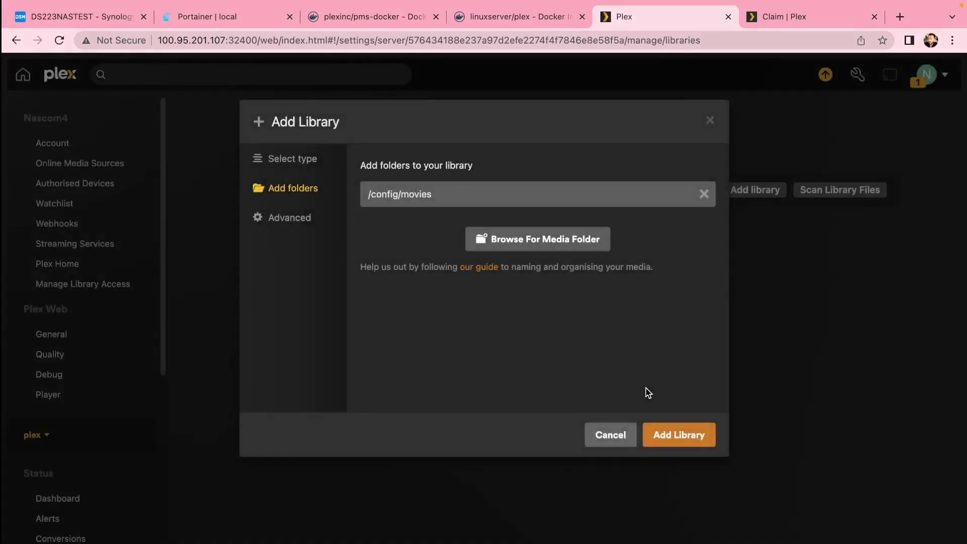
{"action": "left_click", "coordinate": [670, 436]}
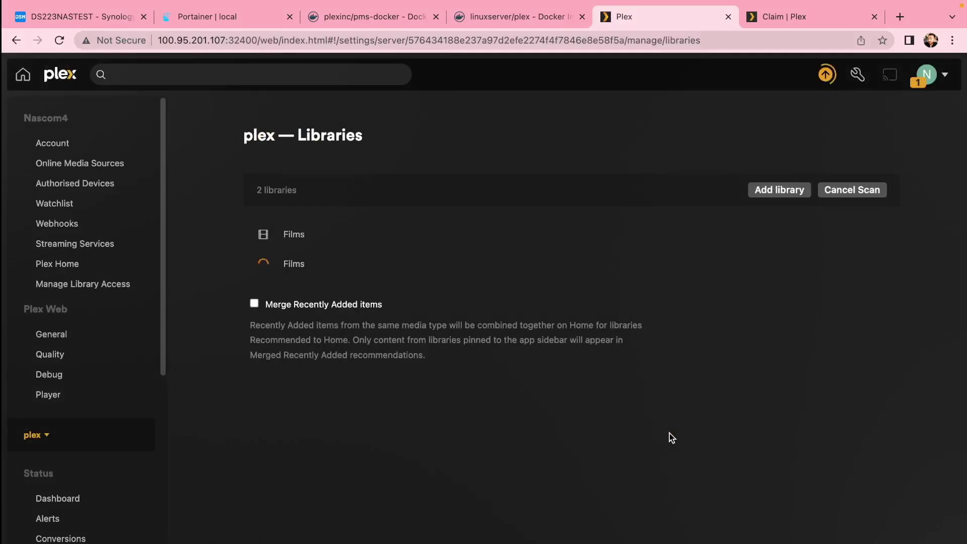
{"action": "left_click", "coordinate": [26, 78]}
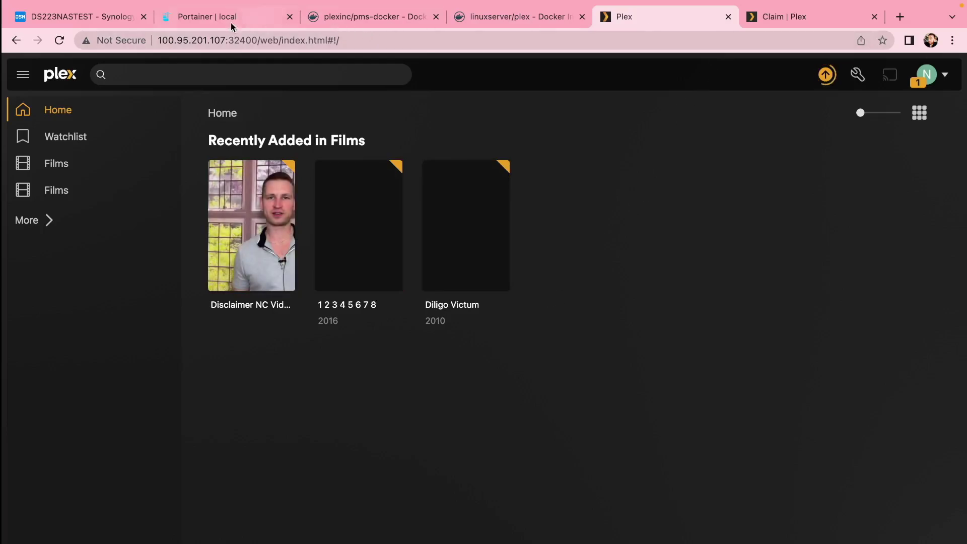
Save Read Only permissions for the http and users local groups on the media shared folder.
{"action": "left_click", "coordinate": [81, 17]}
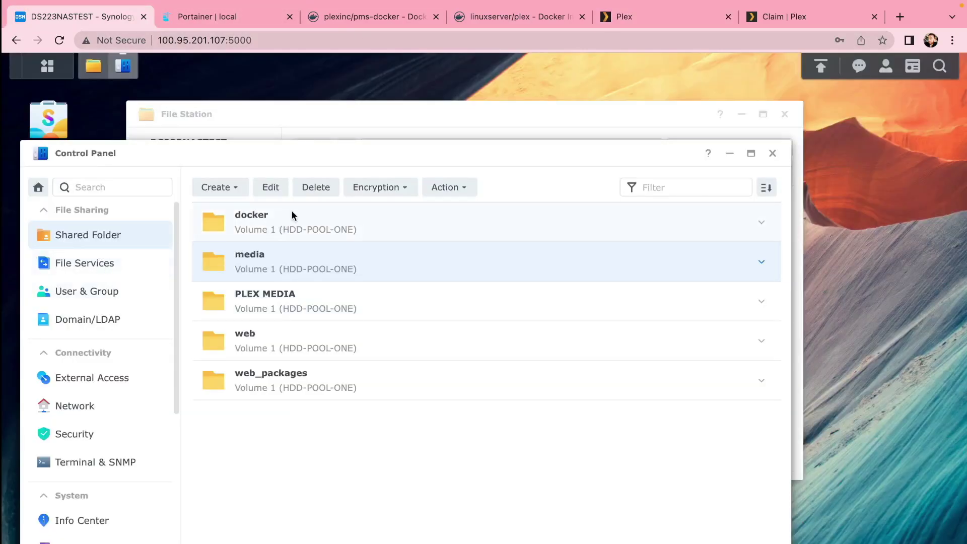
{"action": "left_click", "coordinate": [267, 187]}
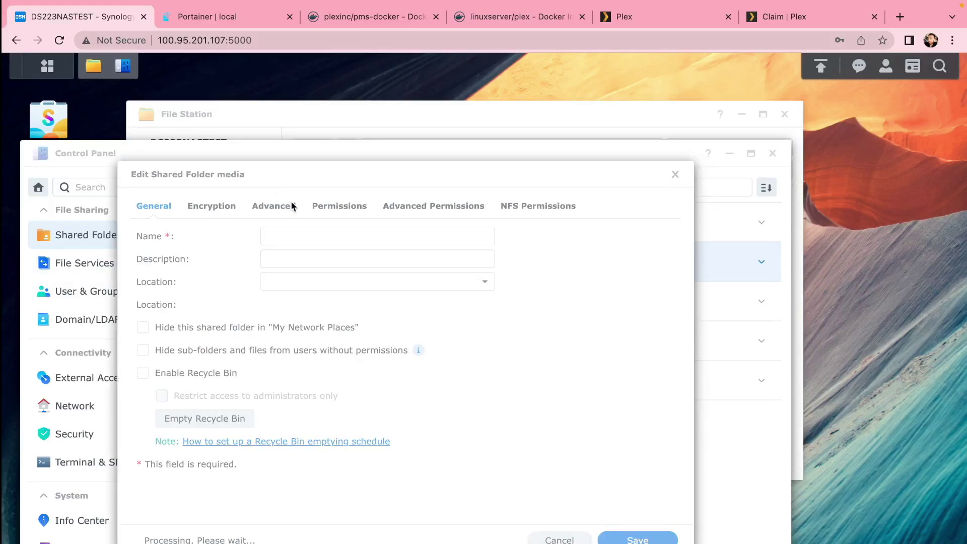
{"action": "left_click", "coordinate": [336, 204]}
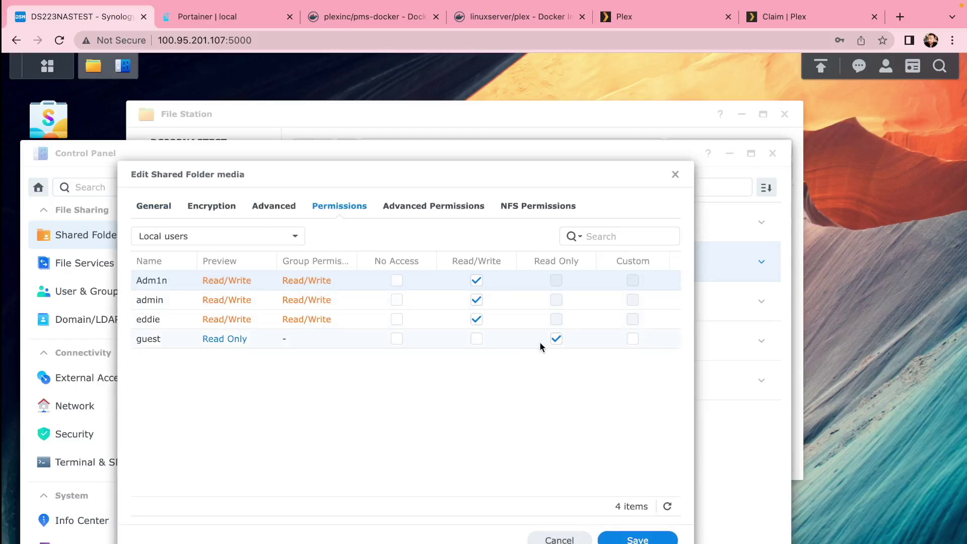
{"action": "left_click", "coordinate": [203, 241]}
{"action": "left_click", "coordinate": [198, 300]}
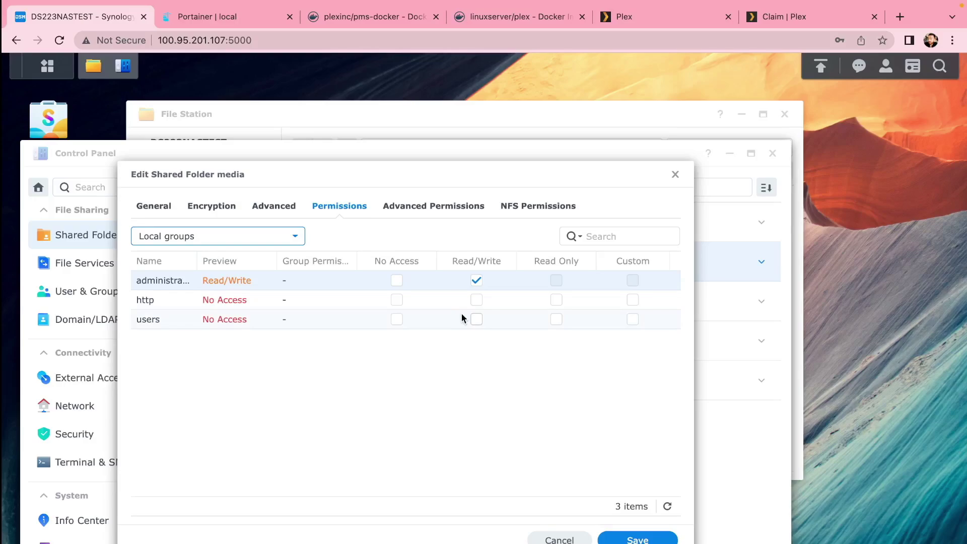
{"action": "left_click", "coordinate": [556, 299]}
{"action": "left_click", "coordinate": [556, 319]}
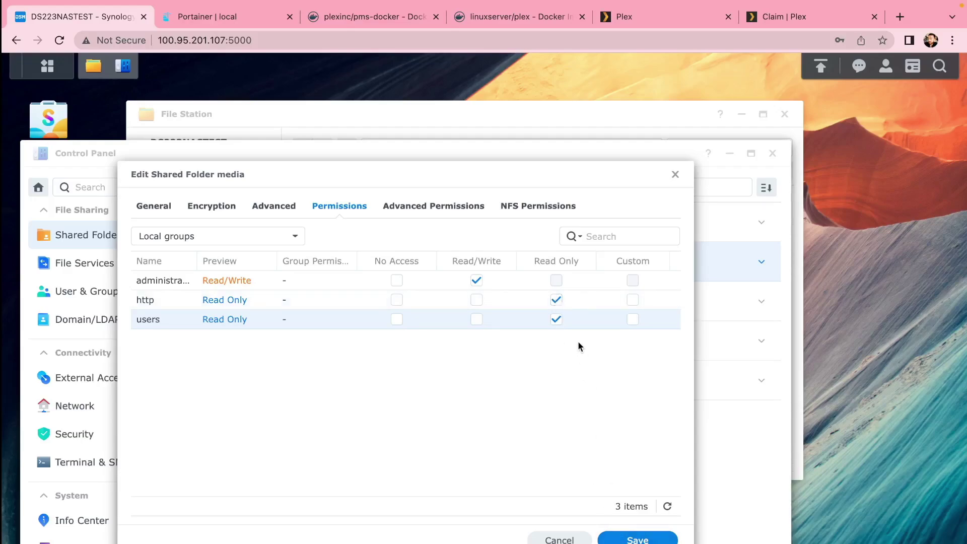
{"action": "left_click", "coordinate": [637, 538]}
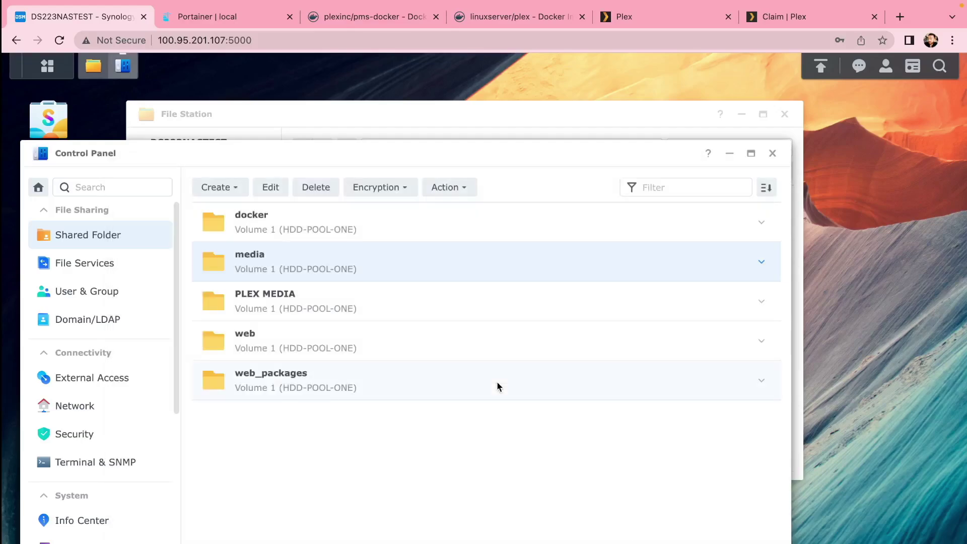
Open the first Films library's Edit Library settings from Manage Libraries.
{"action": "left_click", "coordinate": [666, 14]}
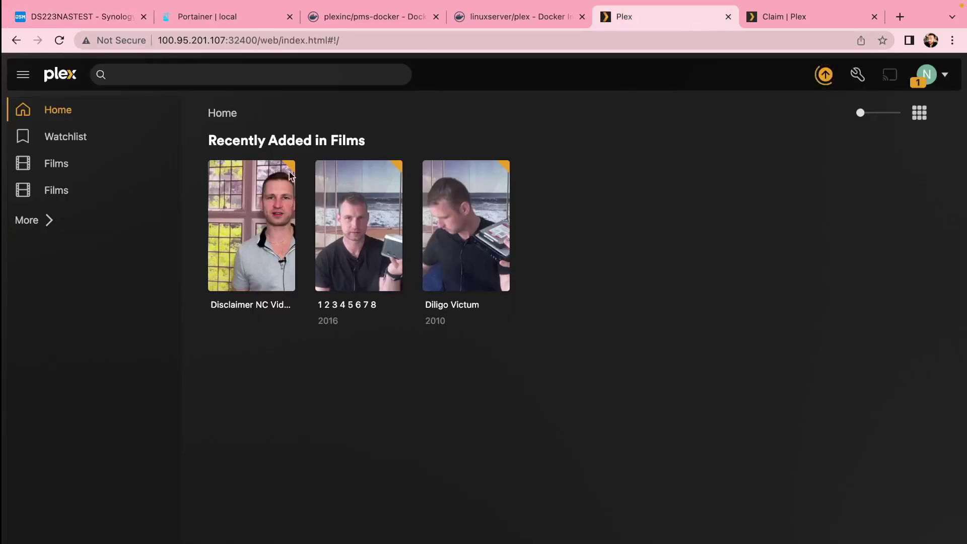
{"action": "left_click", "coordinate": [56, 167]}
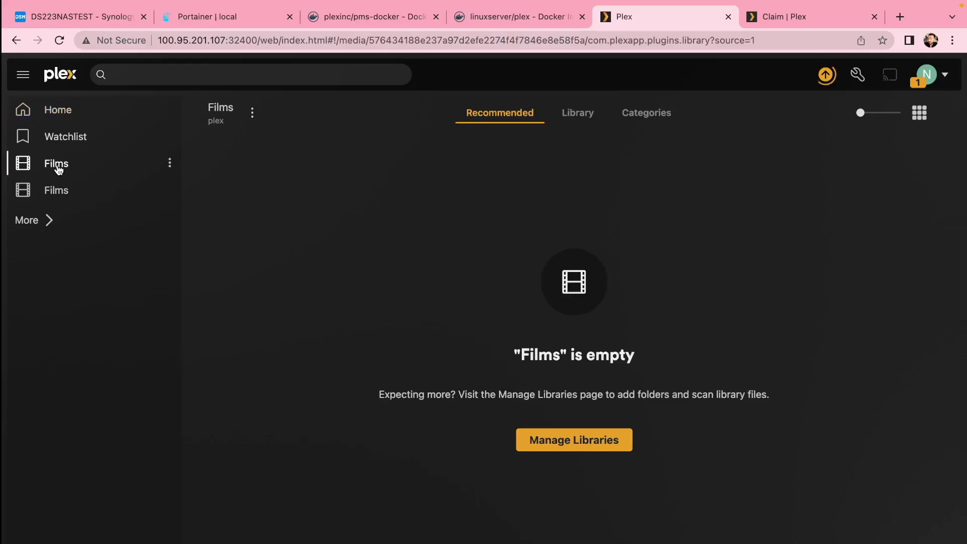
{"action": "left_click", "coordinate": [554, 439]}
{"action": "mouse_move", "coordinate": [503, 231]}
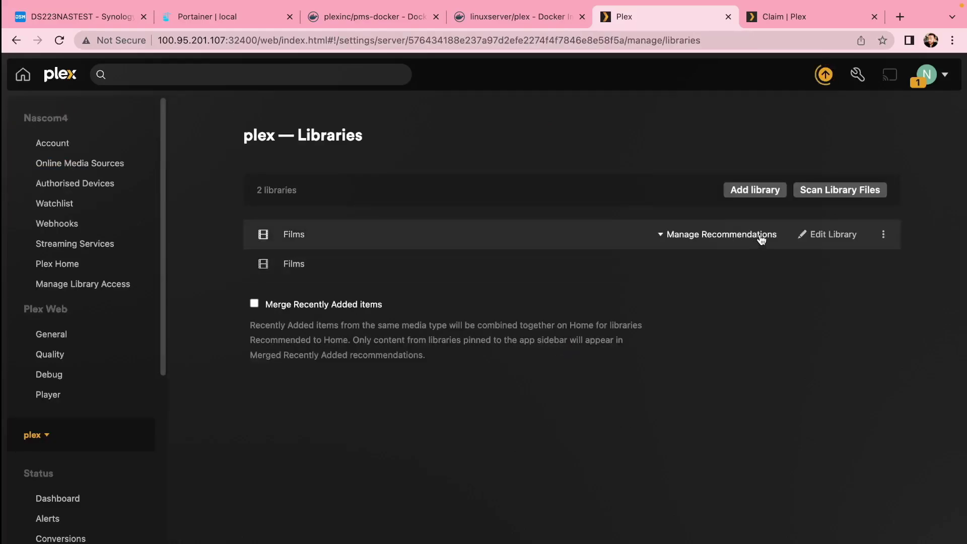
{"action": "left_click", "coordinate": [847, 238]}
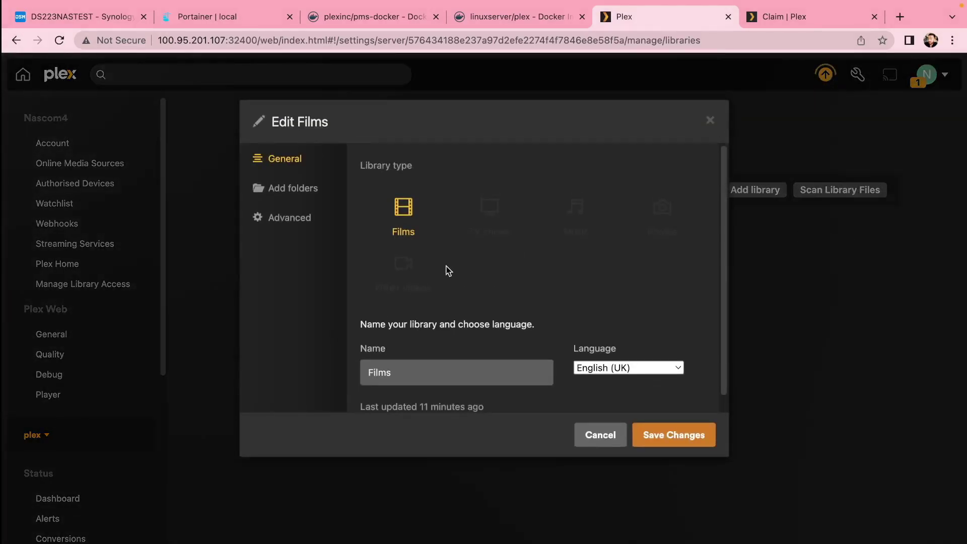
Browse the library's media folders, checking /movies and /config, and return to Home's films.
{"action": "left_click", "coordinate": [294, 193]}
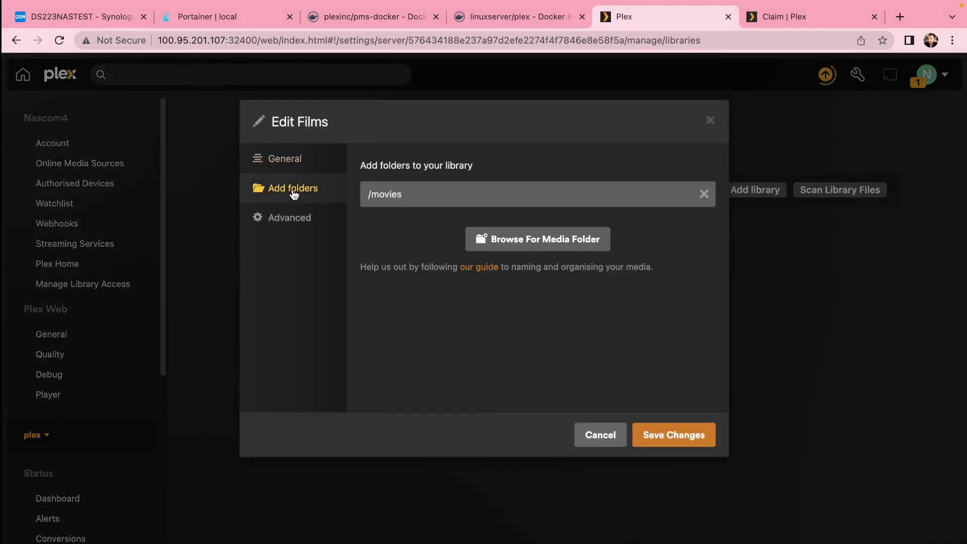
{"action": "left_click", "coordinate": [529, 247]}
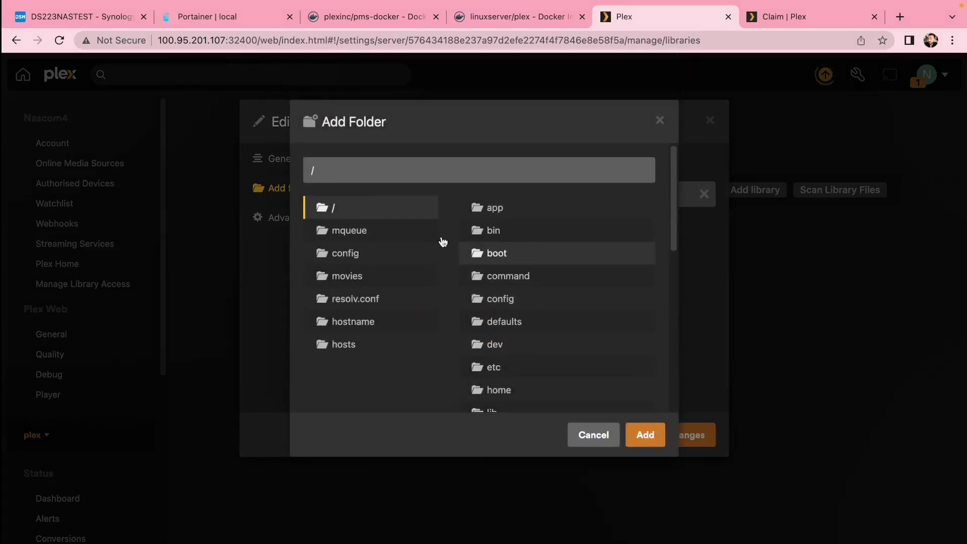
{"action": "left_click", "coordinate": [347, 278]}
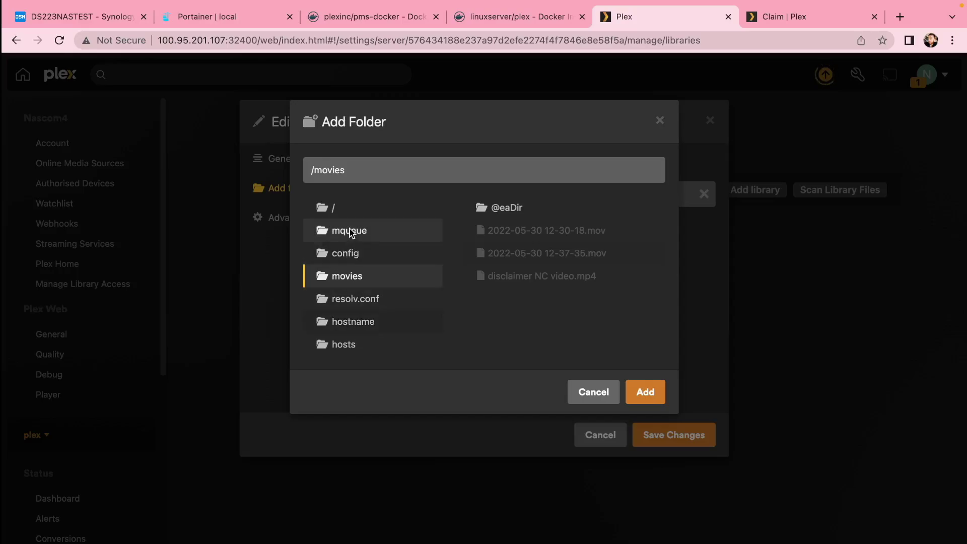
{"action": "left_click", "coordinate": [348, 254]}
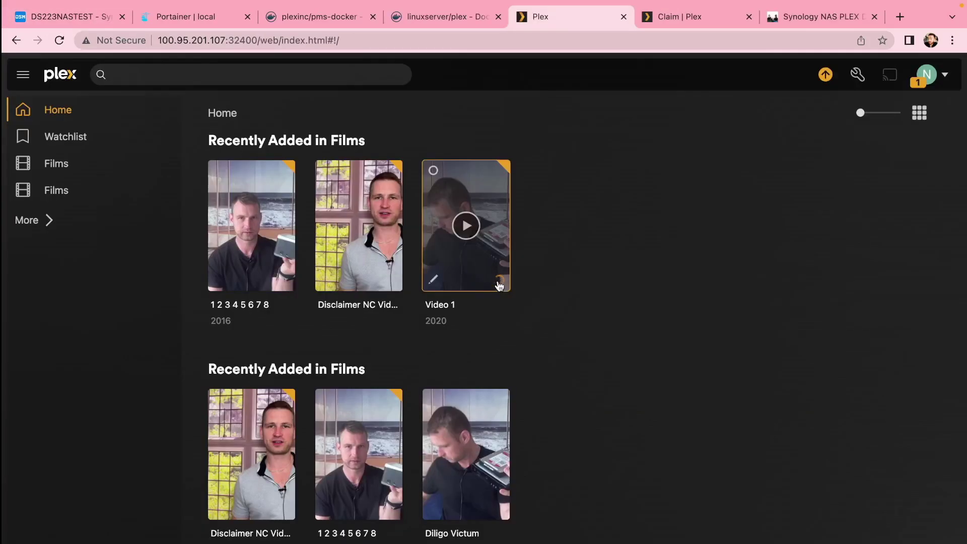
{"action": "left_click", "coordinate": [498, 283]}
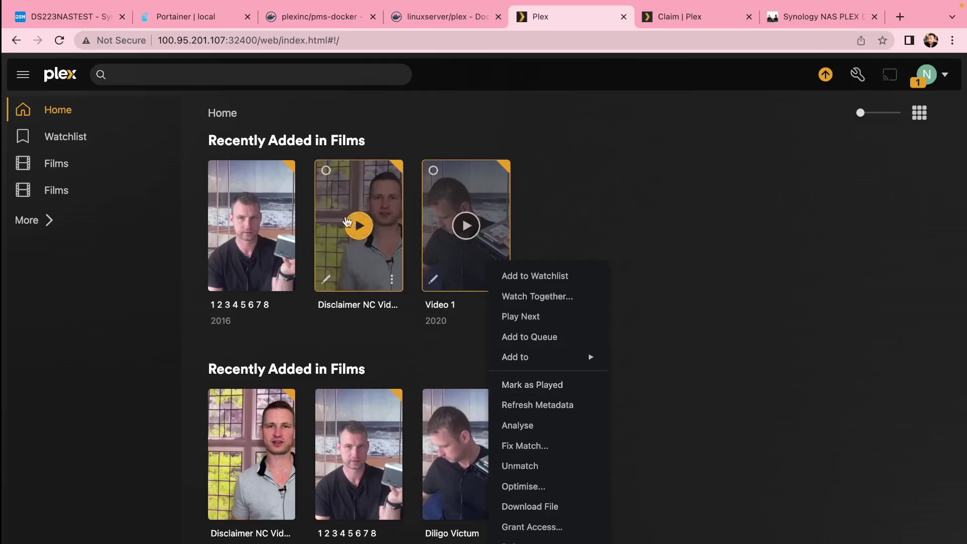
Leave Disable video stream transcoding unchecked in Transcoder settings and save the changes.
{"action": "left_click", "coordinate": [26, 75]}
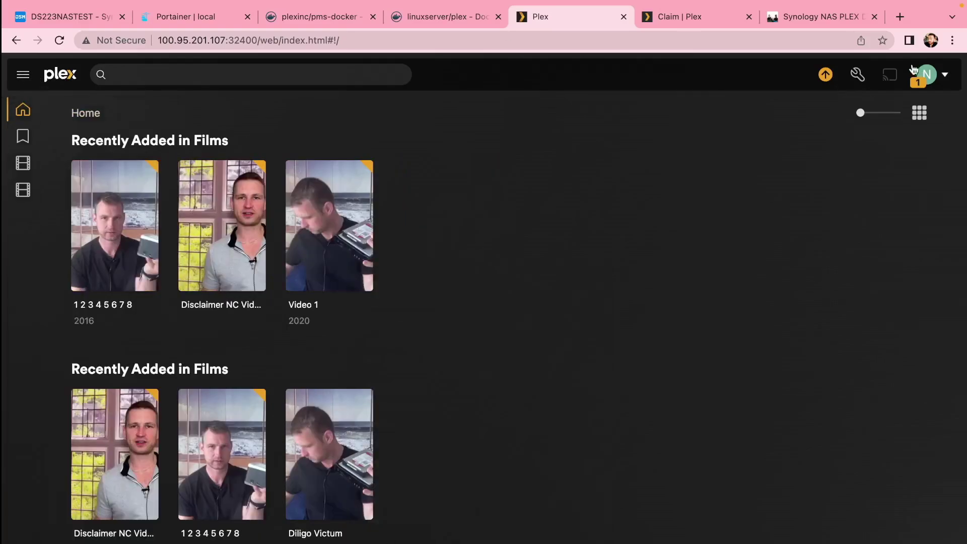
{"action": "left_click", "coordinate": [867, 76]}
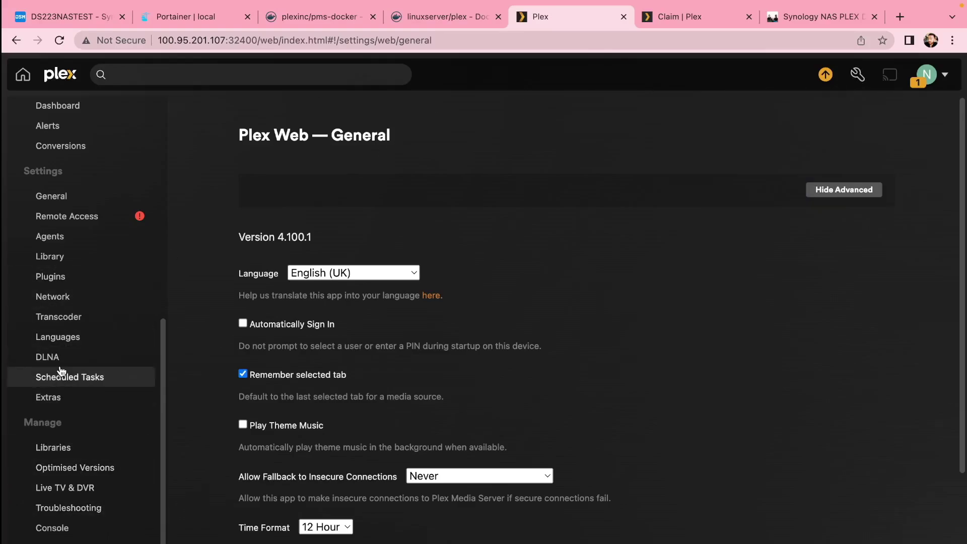
{"action": "left_click", "coordinate": [60, 318]}
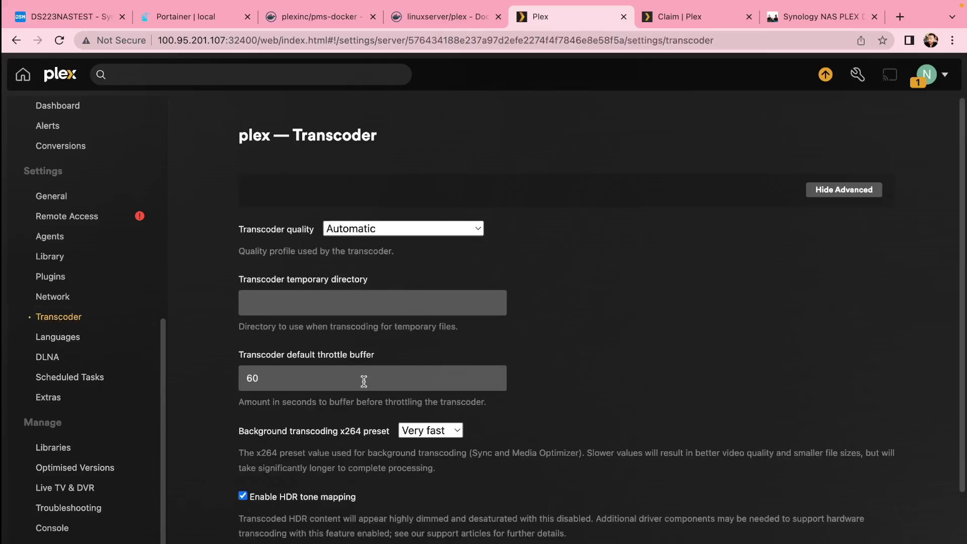
{"action": "scroll", "coordinate": [350, 271], "scroll_direction": "down", "scroll_amount": 3}
{"action": "left_click", "coordinate": [243, 422]}
{"action": "left_click", "coordinate": [242, 423]}
{"action": "left_click", "coordinate": [286, 537]}
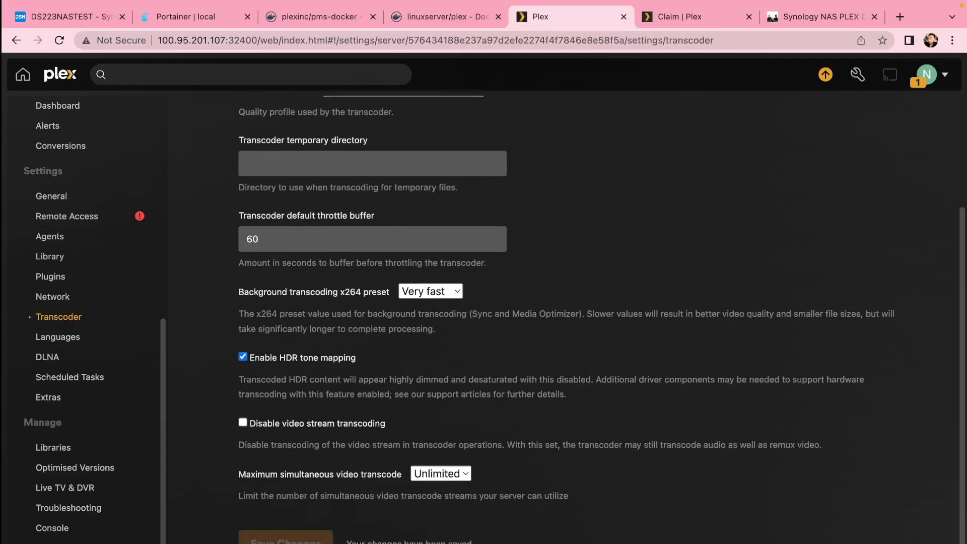